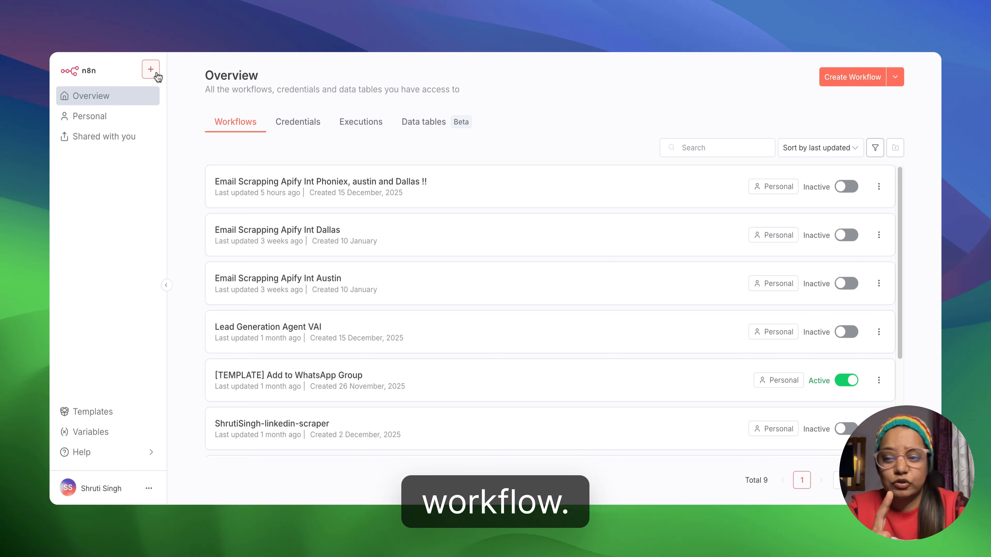
- Create a new blank workflow
click(156, 73)
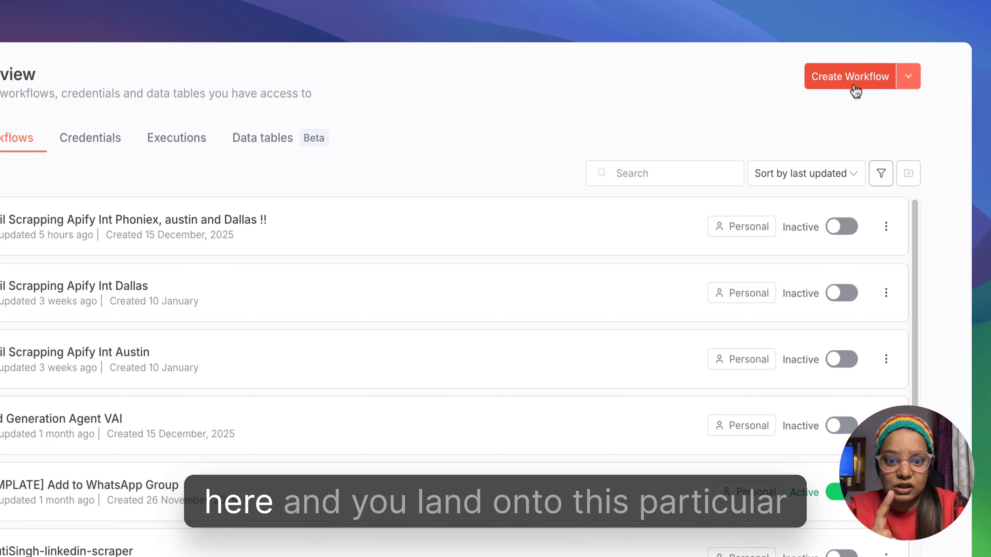
click(850, 84)
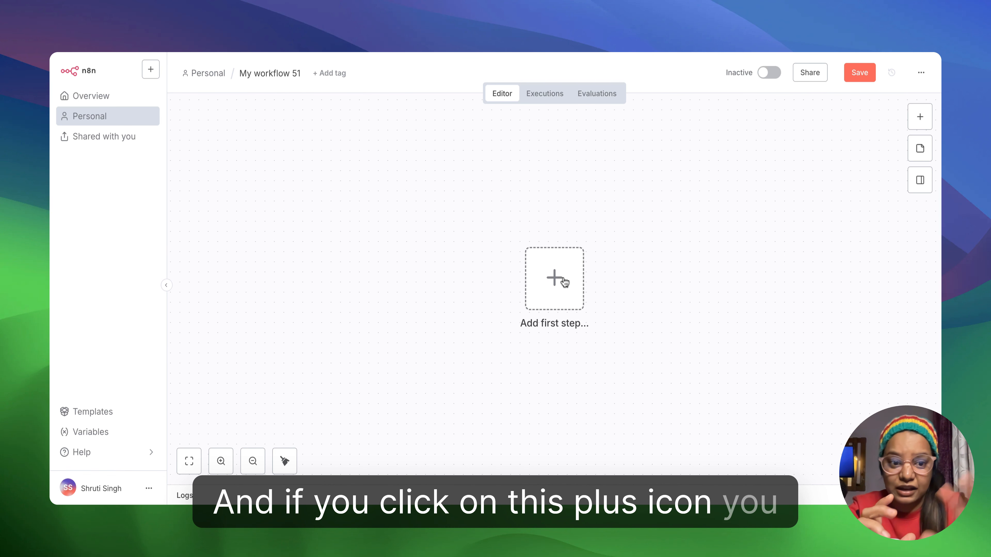
- Add an On chat message trigger as the workflow's first step and return to the canvas
click(563, 281)
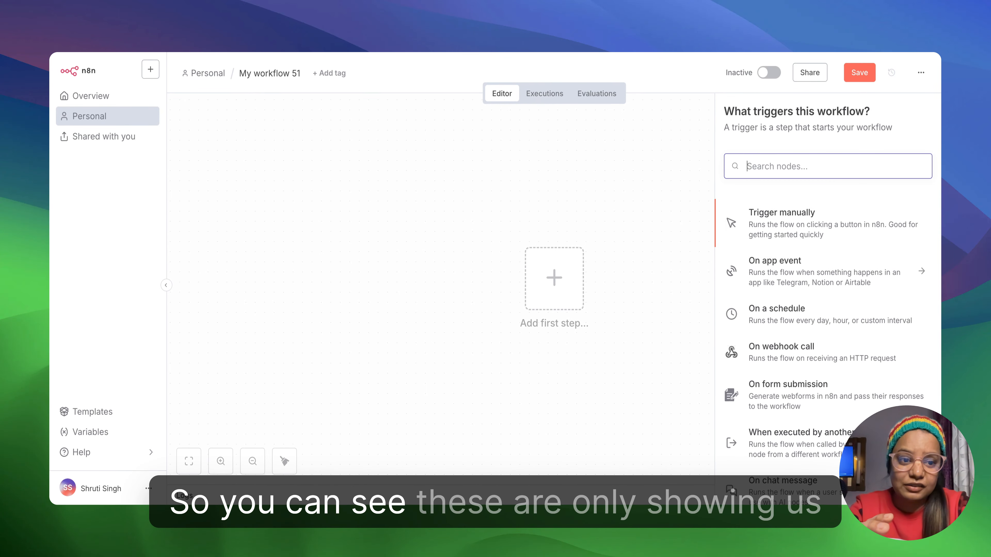
scroll(828, 401, down, 4)
scroll(828, 401, up, 4)
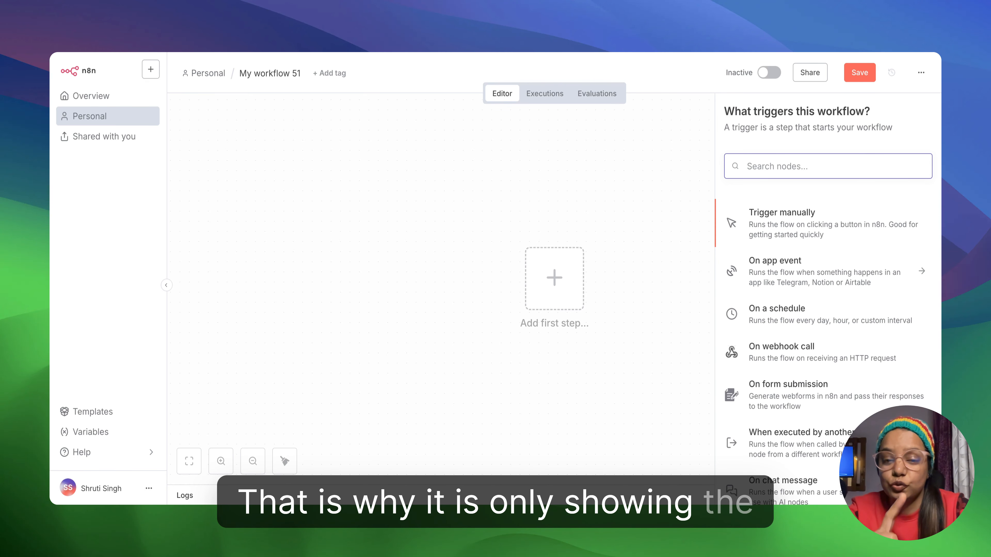
scroll(805, 246, down, 4)
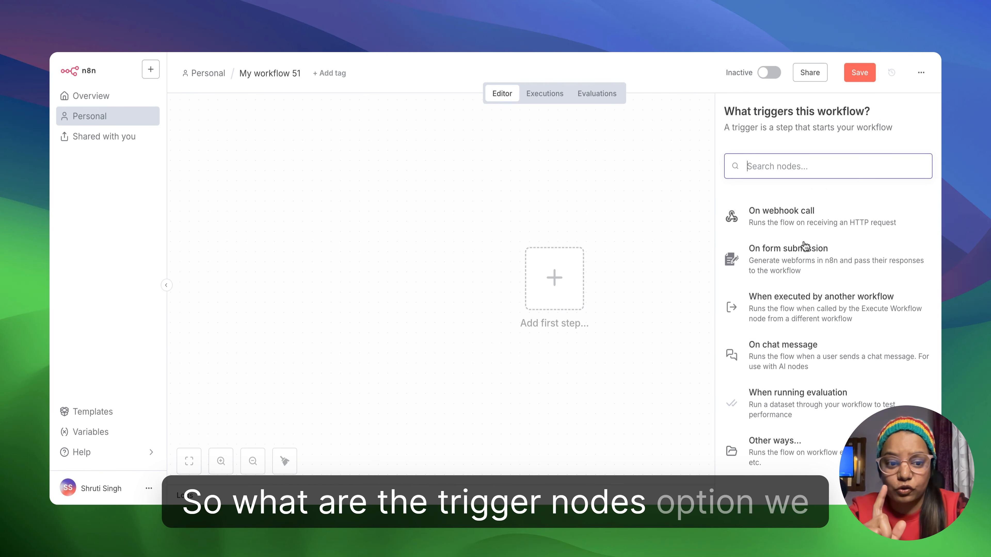
scroll(805, 246, up, 4)
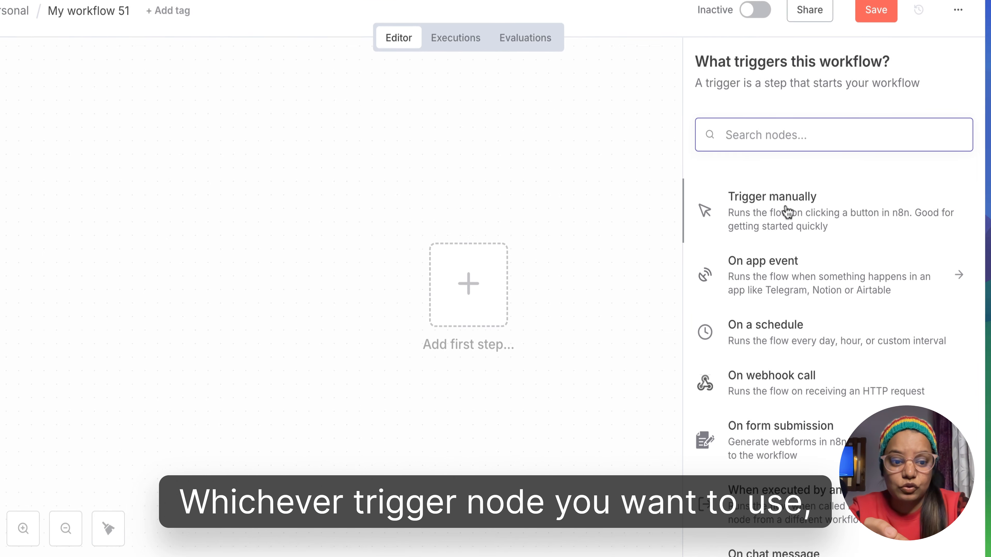
scroll(786, 258, down, 1)
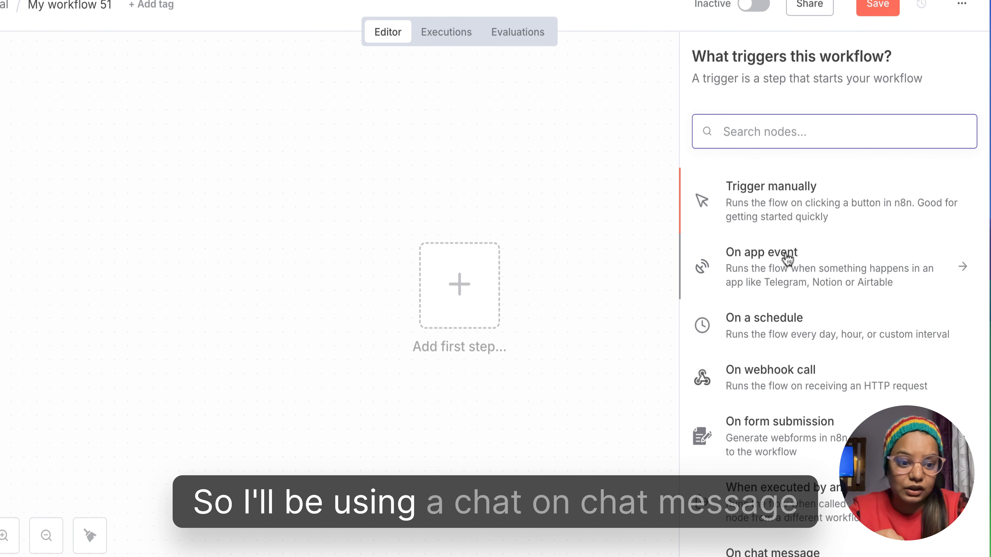
scroll(785, 258, down, 5)
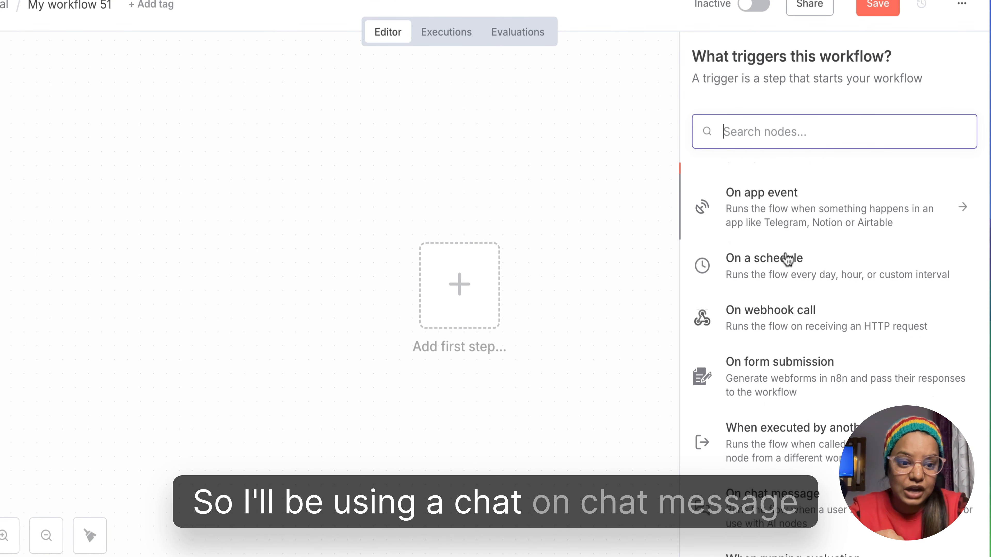
click(774, 407)
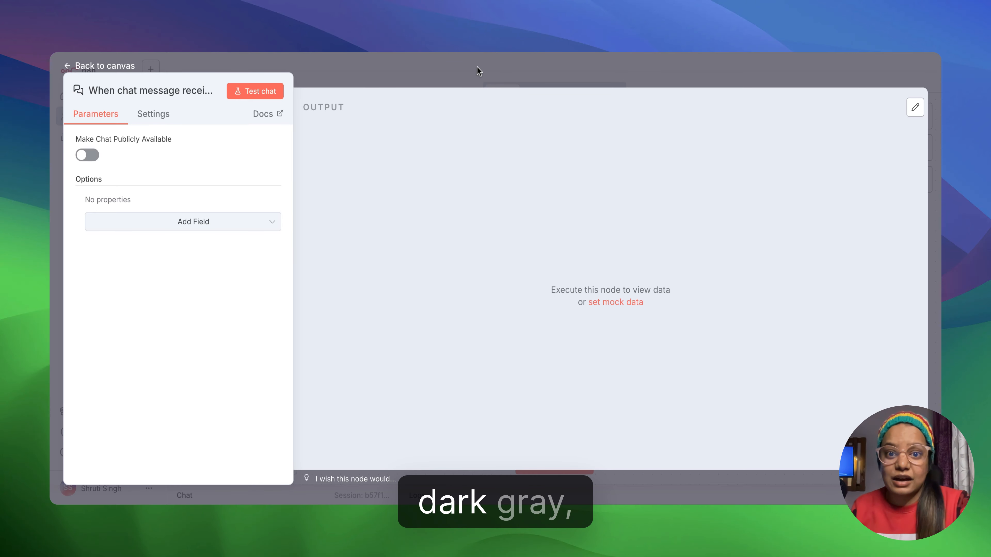
click(503, 69)
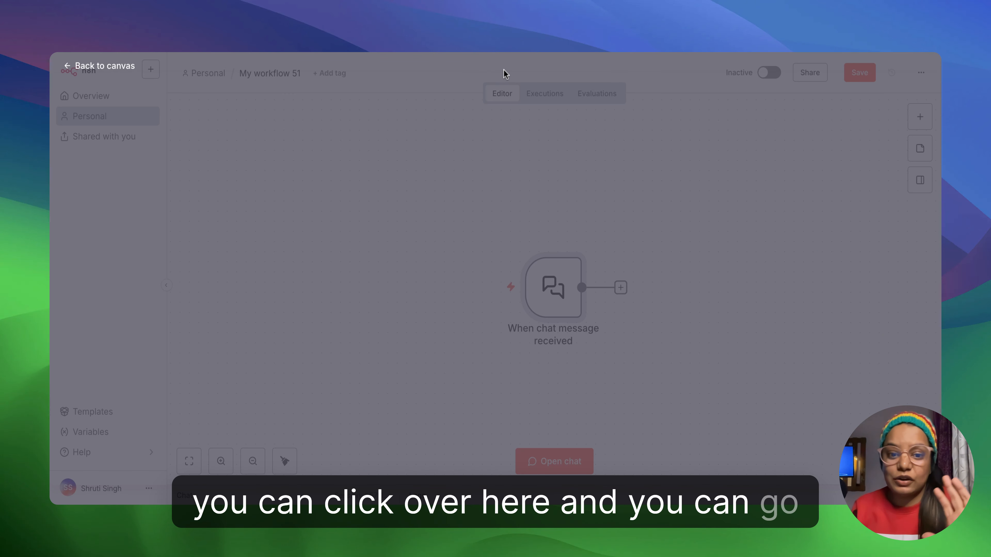
- Open the chat trigger's details from the canvas and return to the canvas, two times in a row
mouse_move(555, 272)
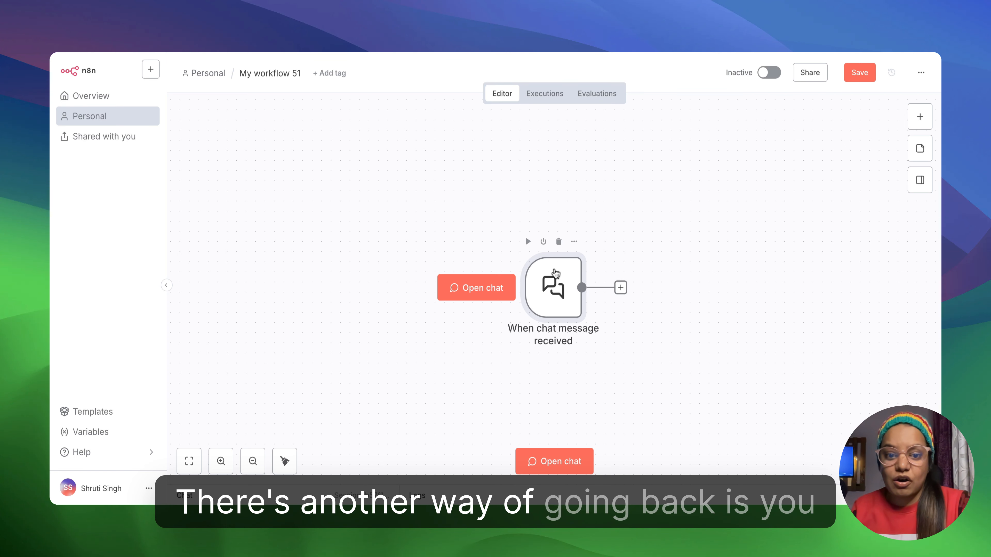
double_click(556, 298)
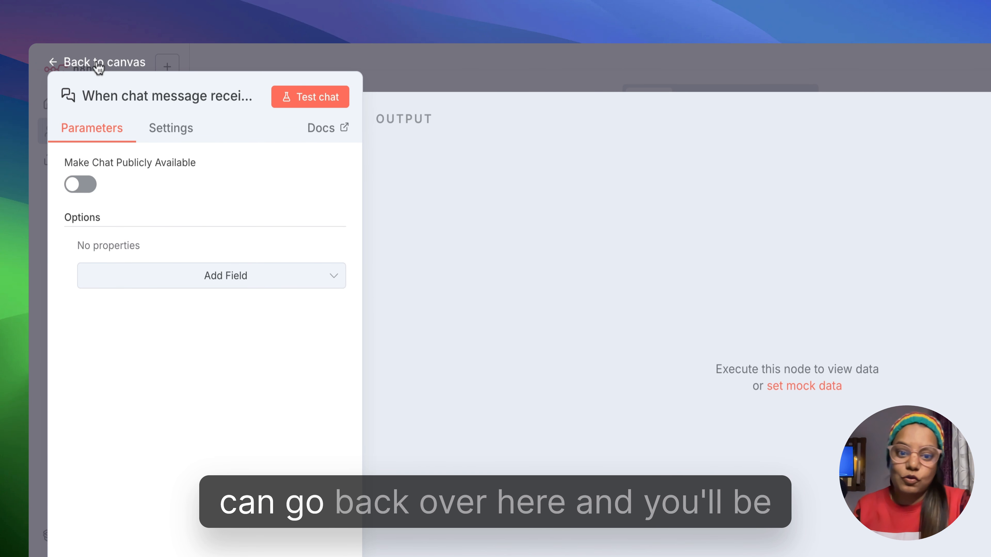
click(95, 70)
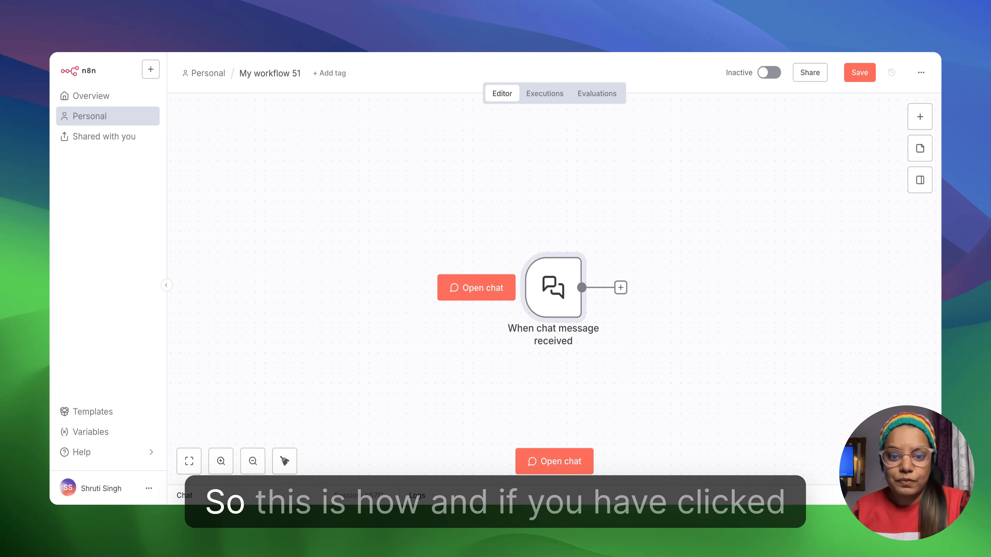
double_click(556, 283)
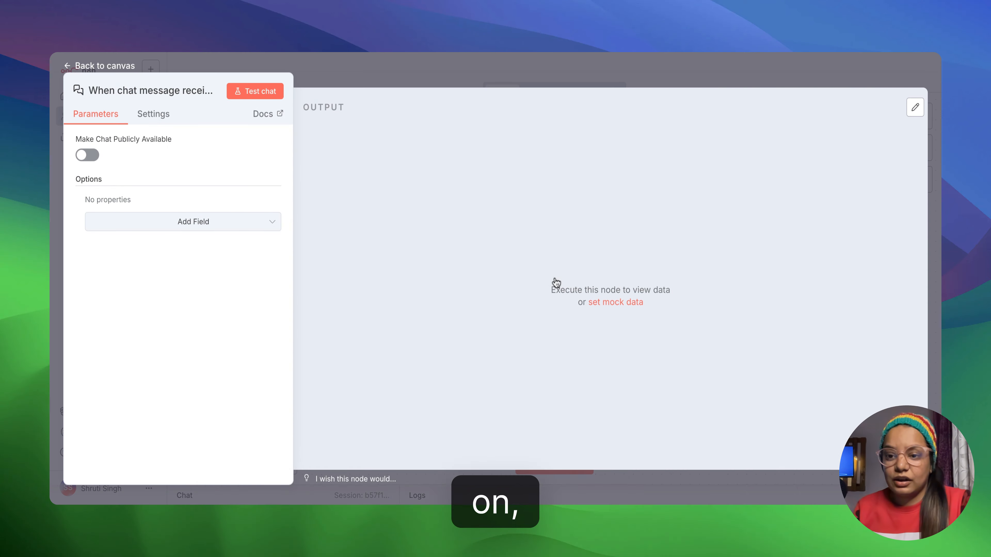
click(473, 83)
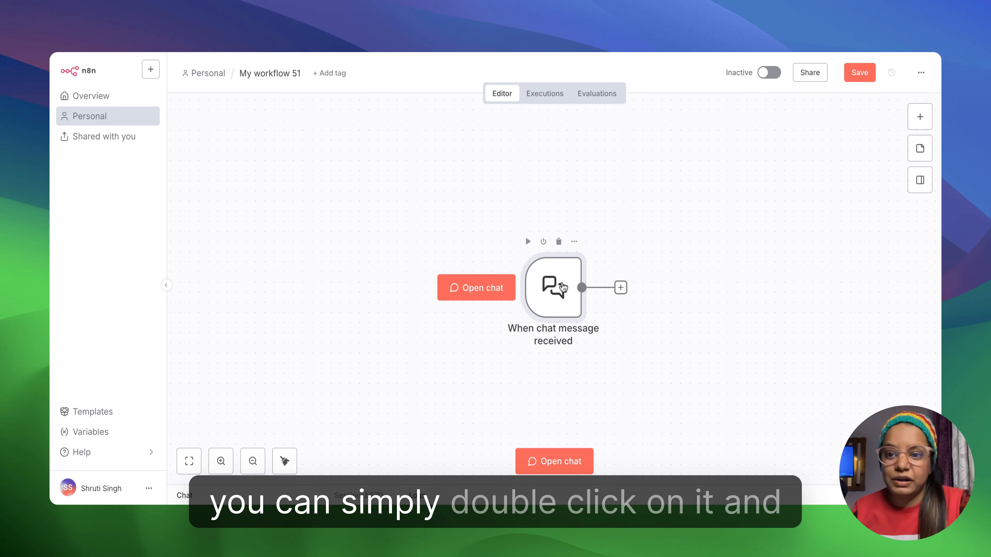
- Examine the chat trigger's settings and its available option fields, and return to the canvas
double_click(563, 288)
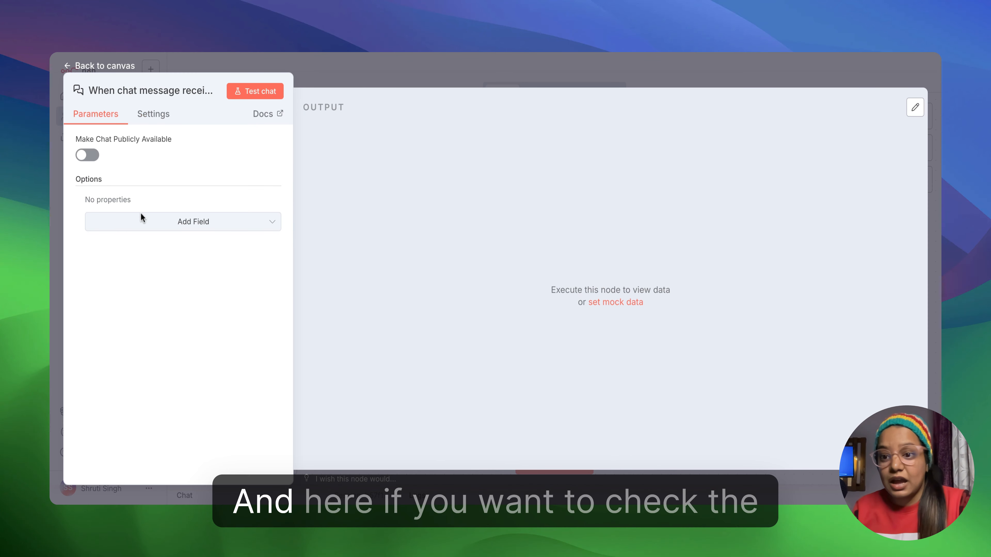
click(160, 118)
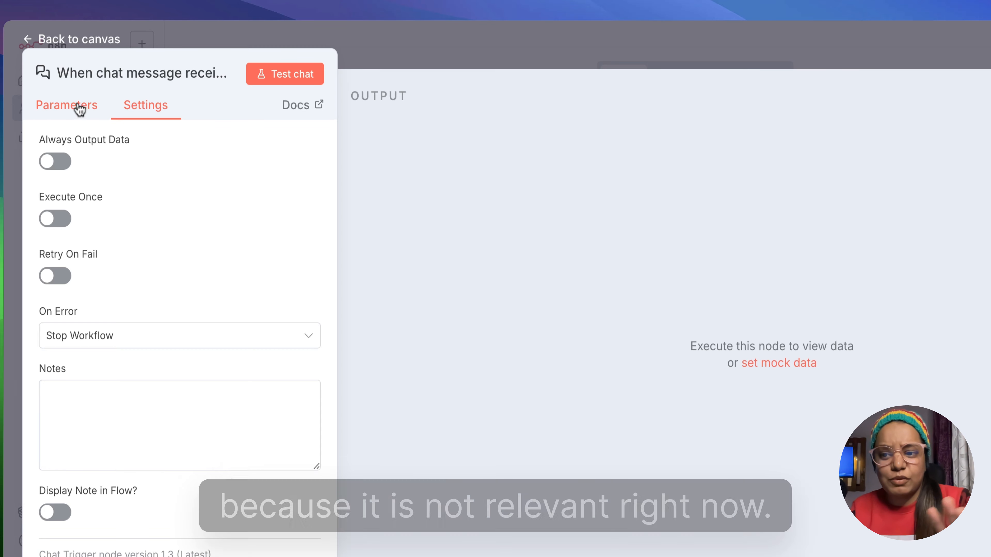
click(80, 111)
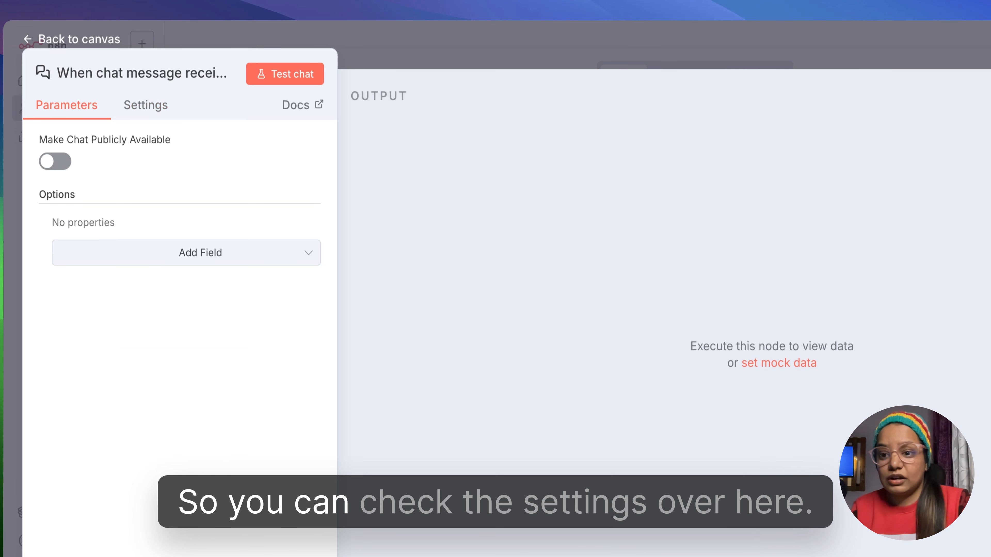
click(262, 252)
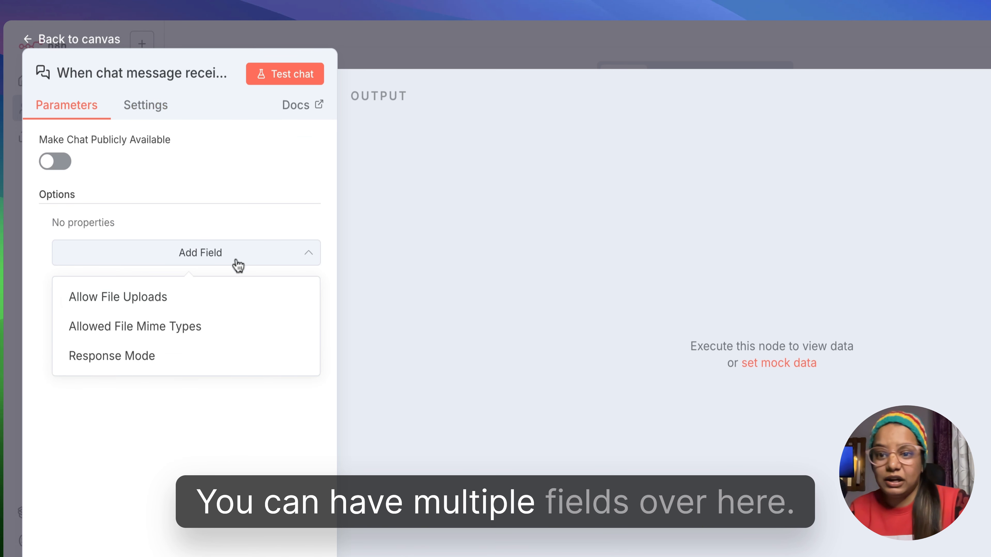
click(388, 45)
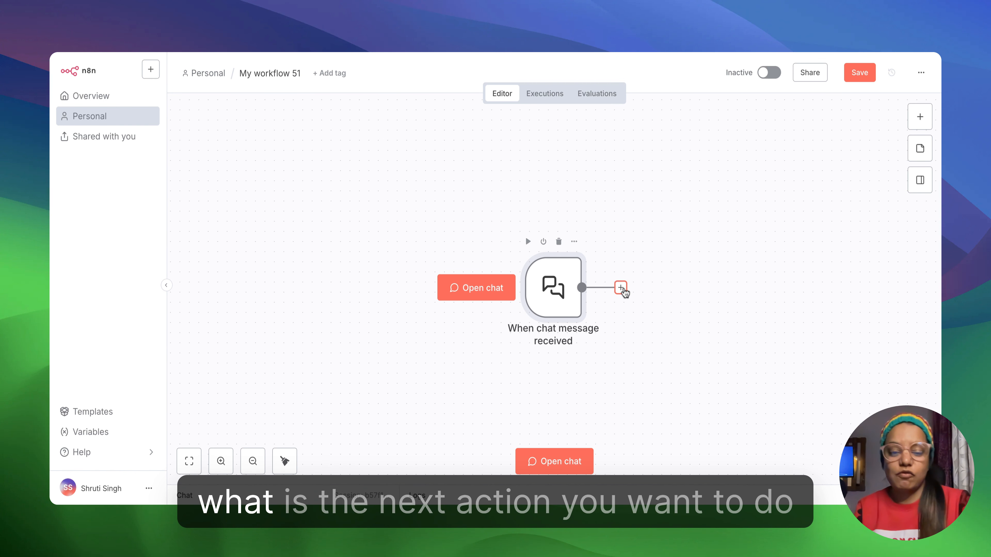
- Add a Data table node with the Update row(s) action after the chat trigger
click(621, 288)
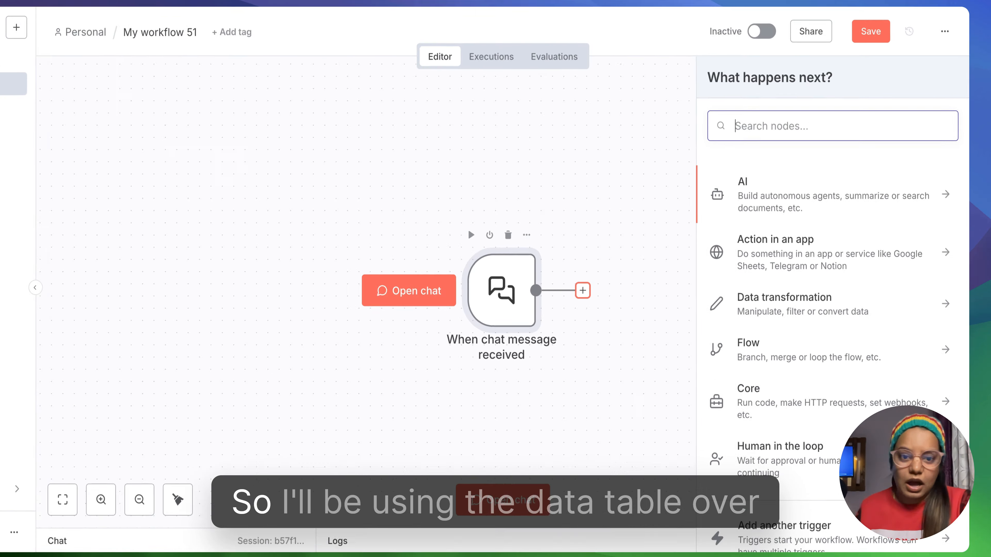
text(da)
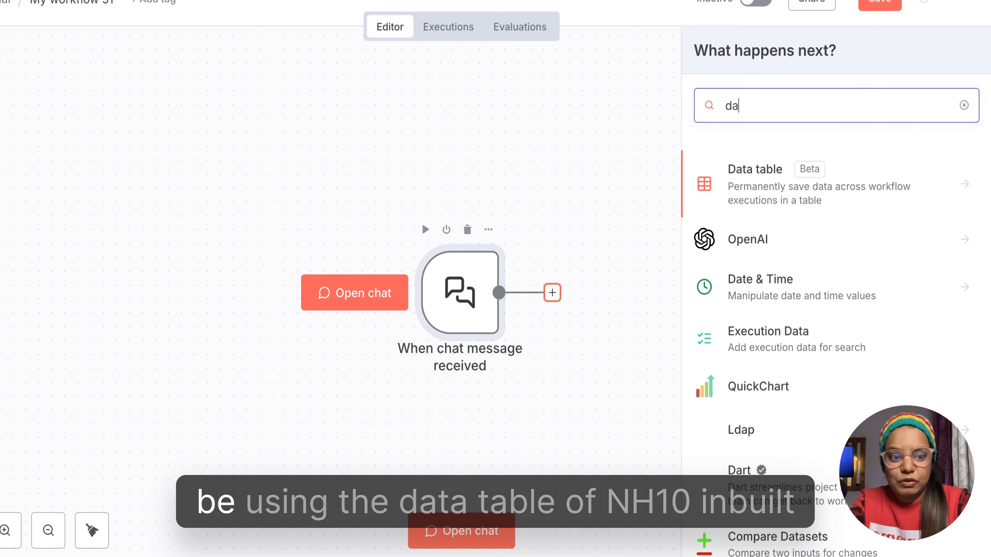
click(766, 182)
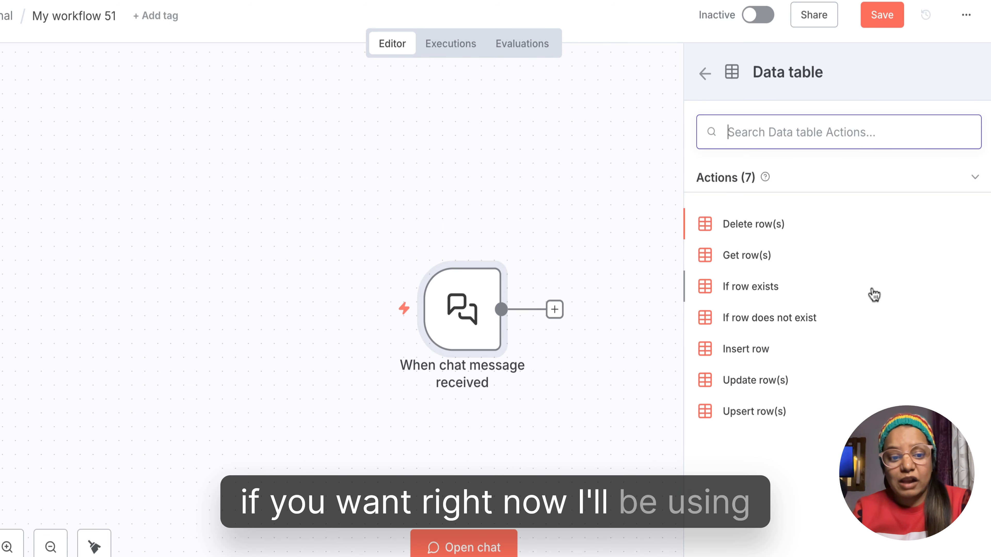
click(759, 381)
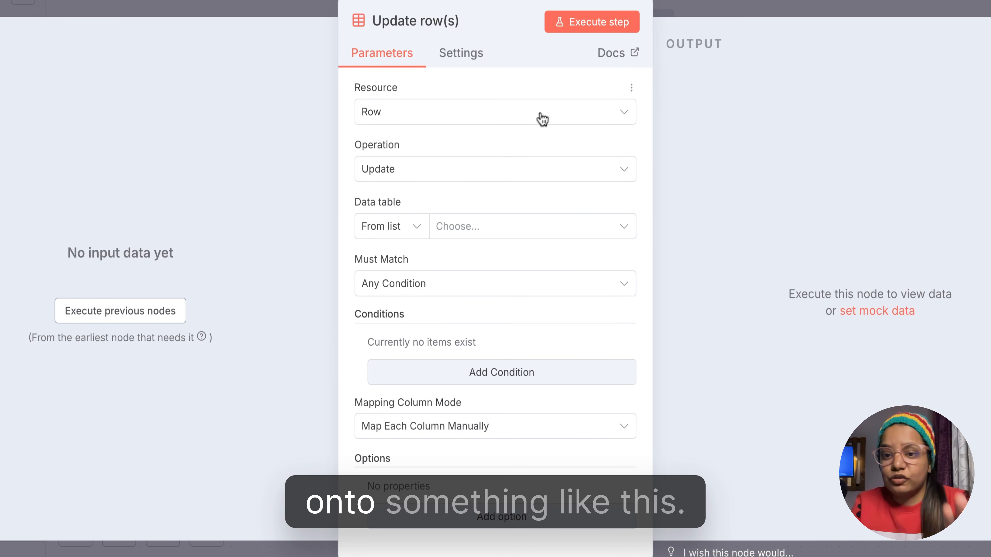
- Check the Resource and Operation choices of the Update row(s) node, keeping Row and Update
click(494, 112)
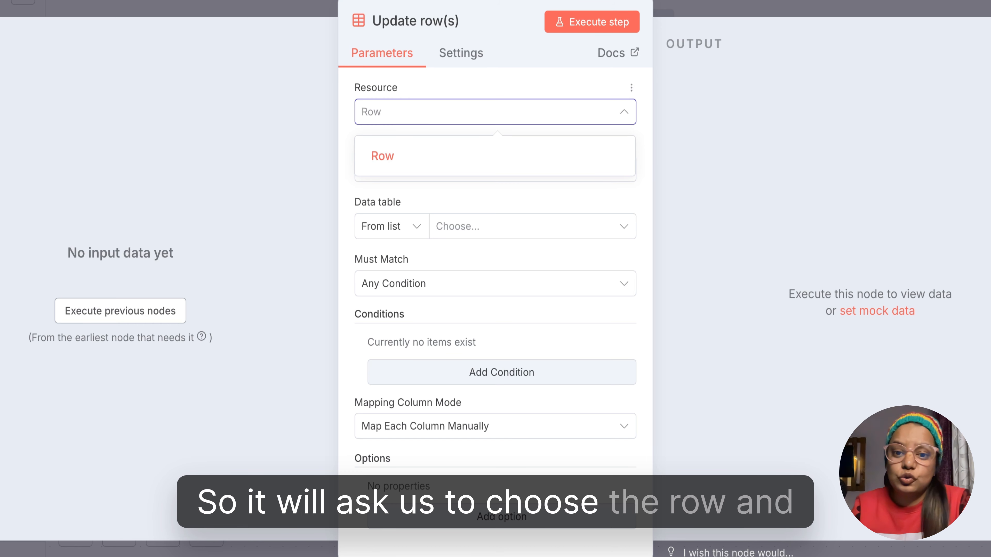
click(495, 112)
click(512, 171)
click(513, 171)
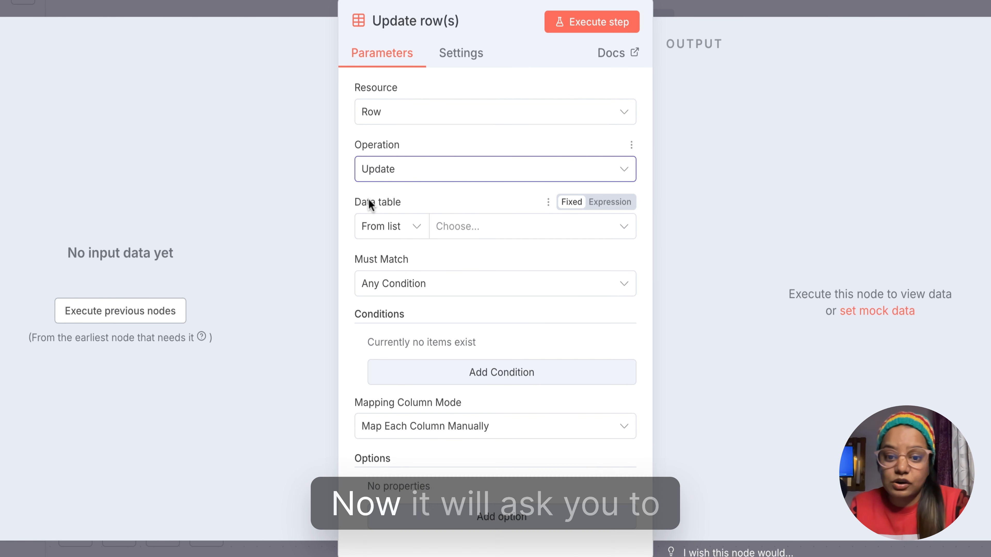
- Open new data table creation from the Update row(s) node and select YT Demo as the node's data table
click(493, 236)
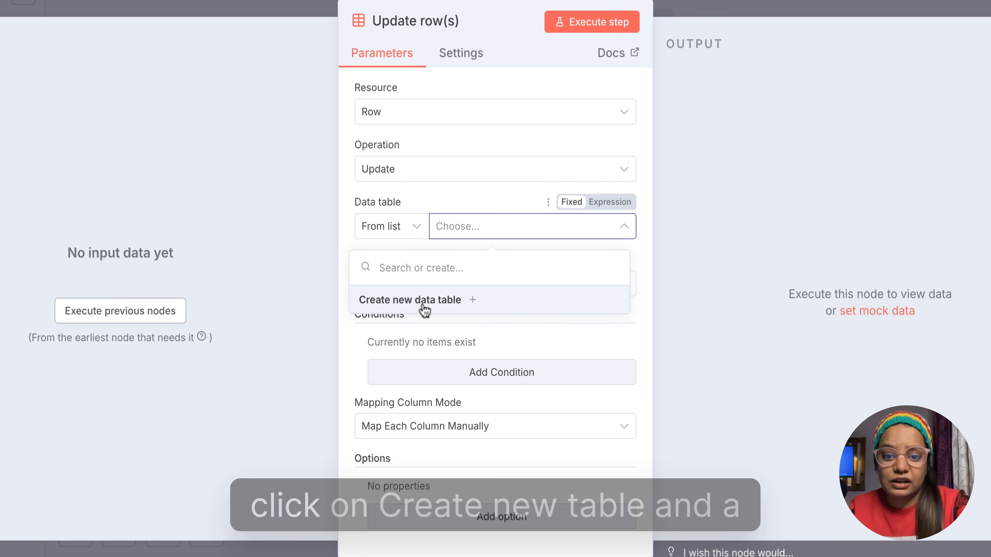
click(449, 301)
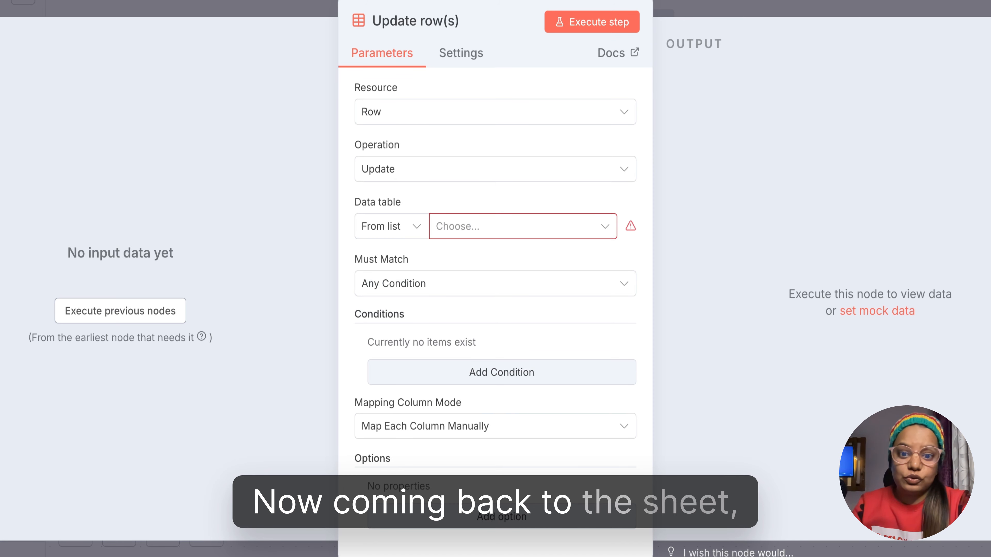
click(574, 228)
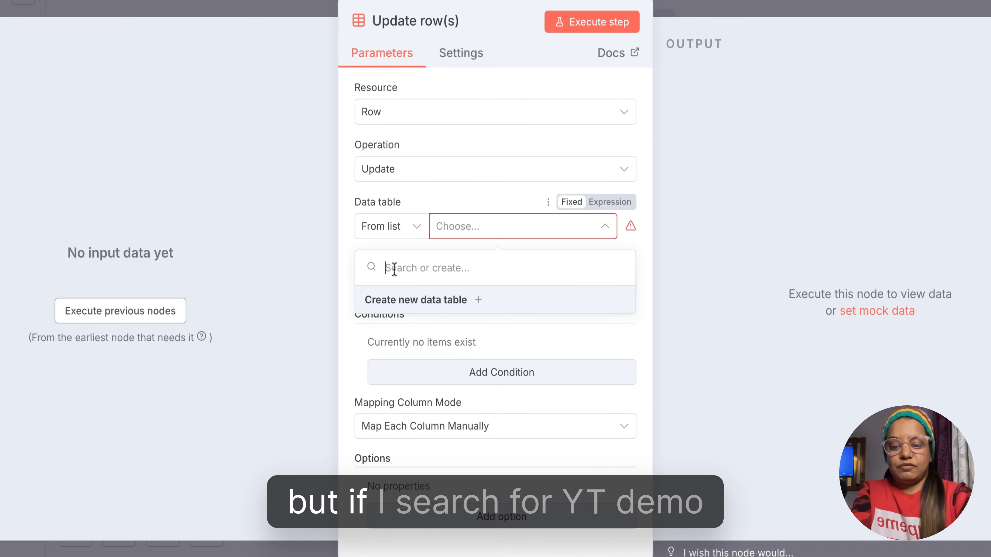
text(yt demo)
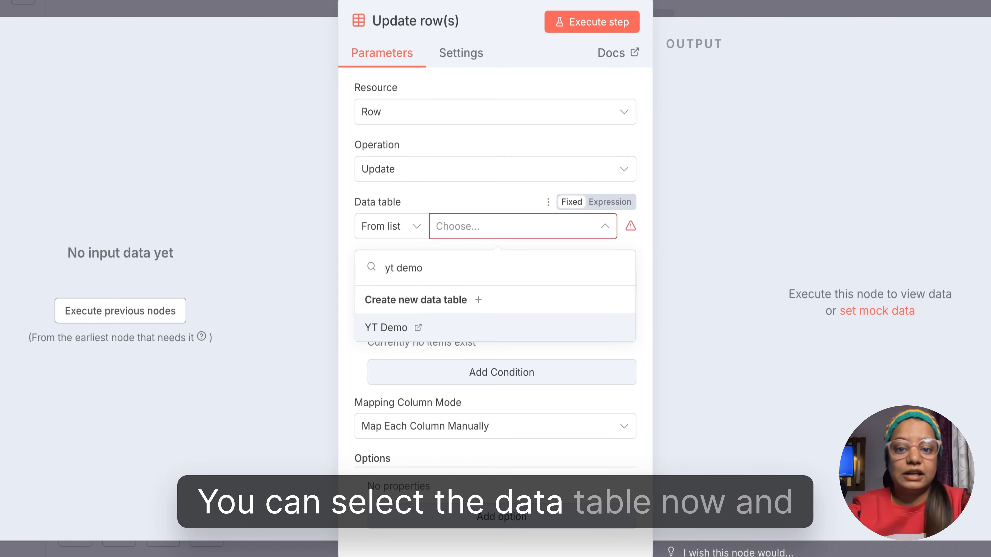
click(387, 328)
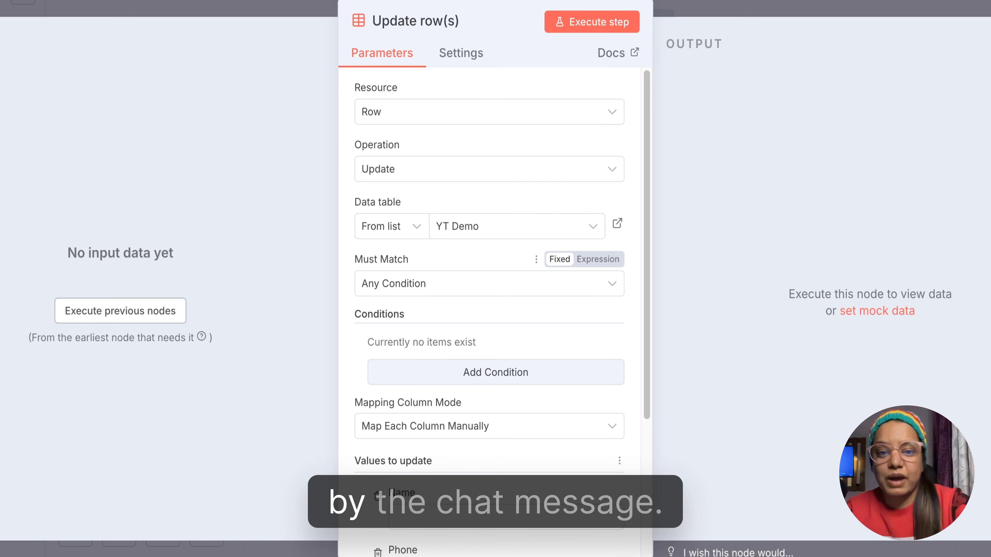
- Examine the node's Must Match choices, the fields of a trial condition that is removed again, and the values to update
click(464, 289)
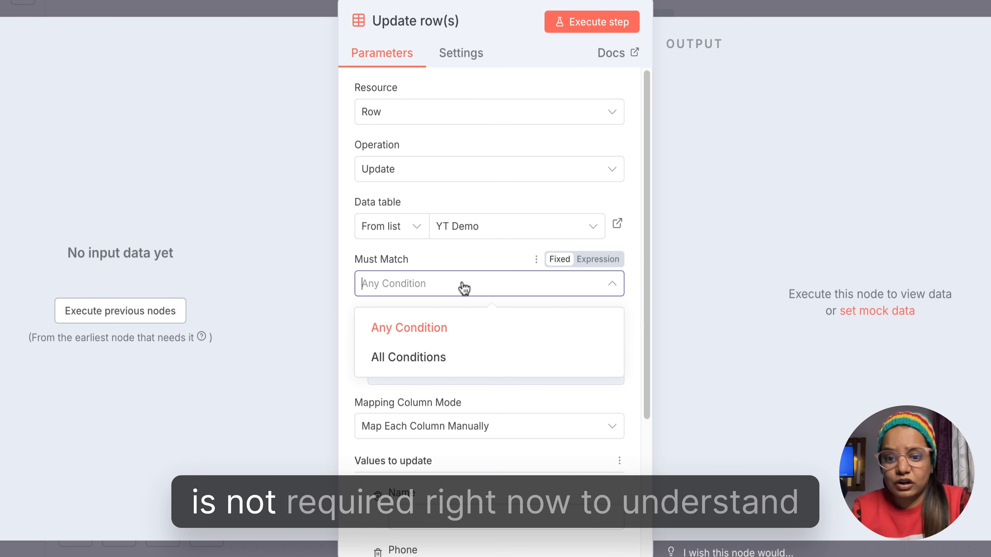
click(353, 304)
scroll(353, 305, down, 2)
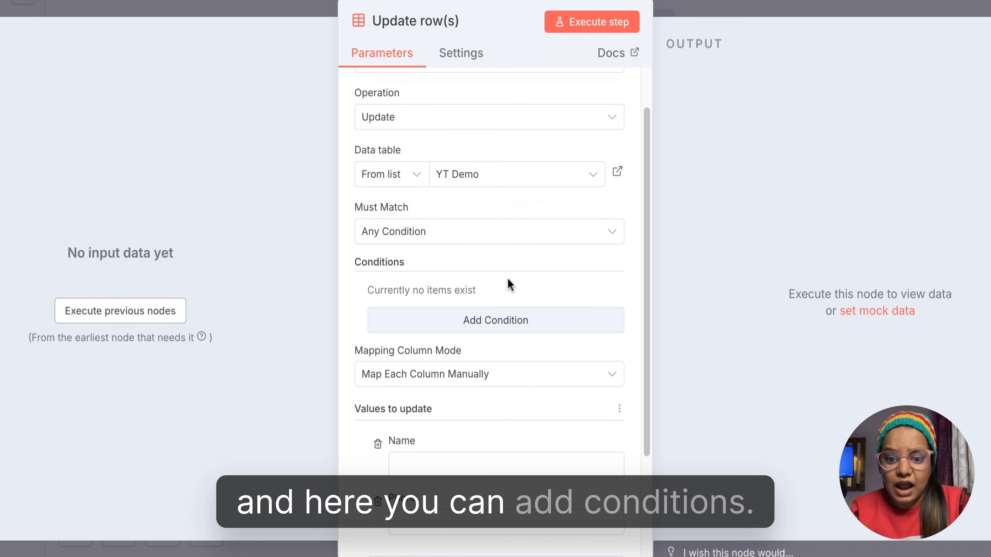
click(502, 323)
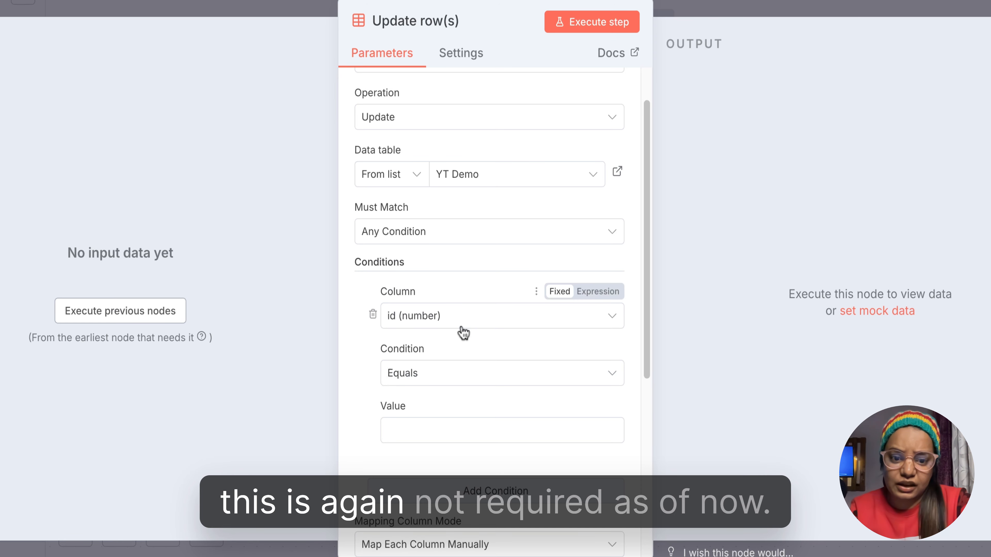
click(372, 314)
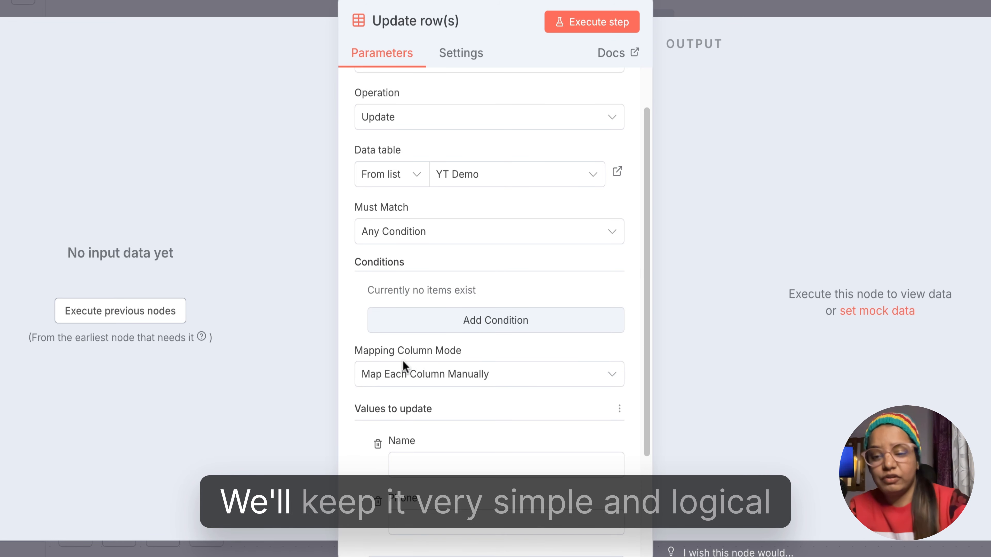
scroll(404, 365, down, 4)
scroll(403, 364, down, 1)
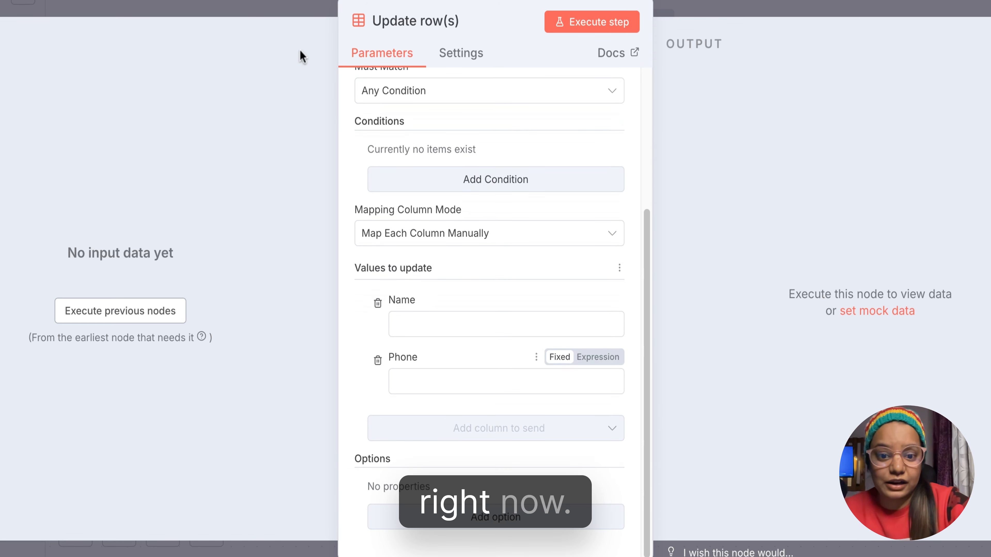
- Close the node settings, disconnect the chat trigger from the Update row(s) node and move the trigger away from it
click(301, 4)
mouse_move(668, 299)
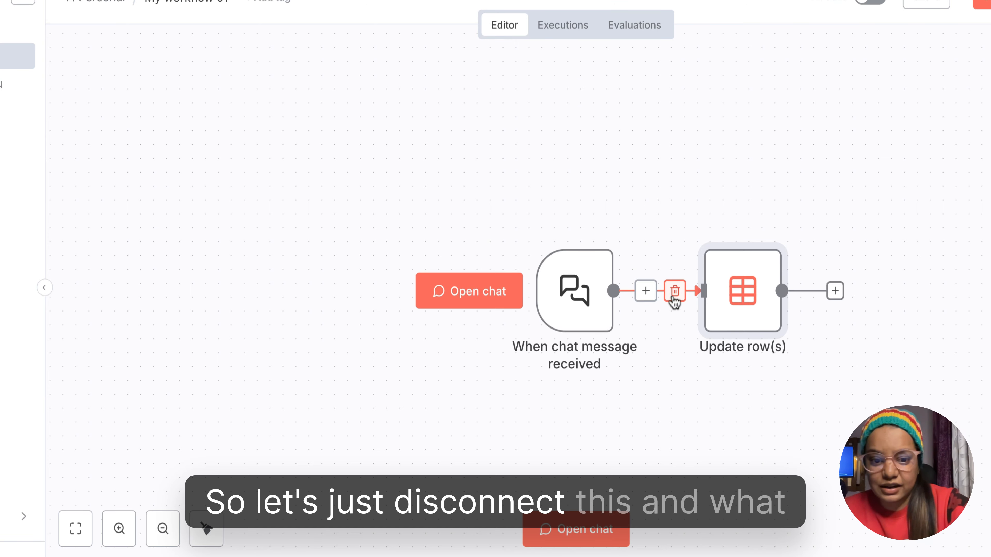
drag(565, 302, 397, 233)
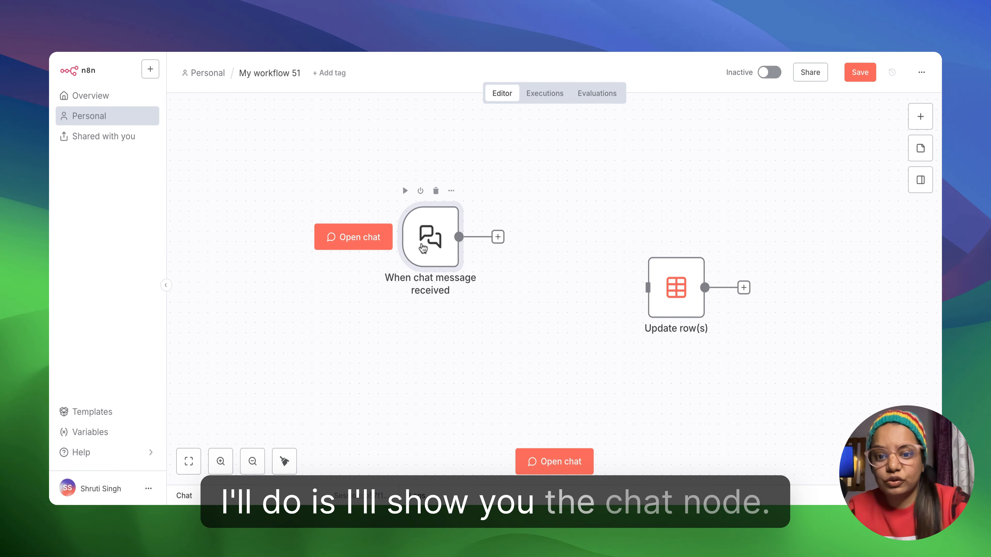
- Test the chat trigger by sending the message "hi" in its test chat, enlarging the chat area
double_click(423, 244)
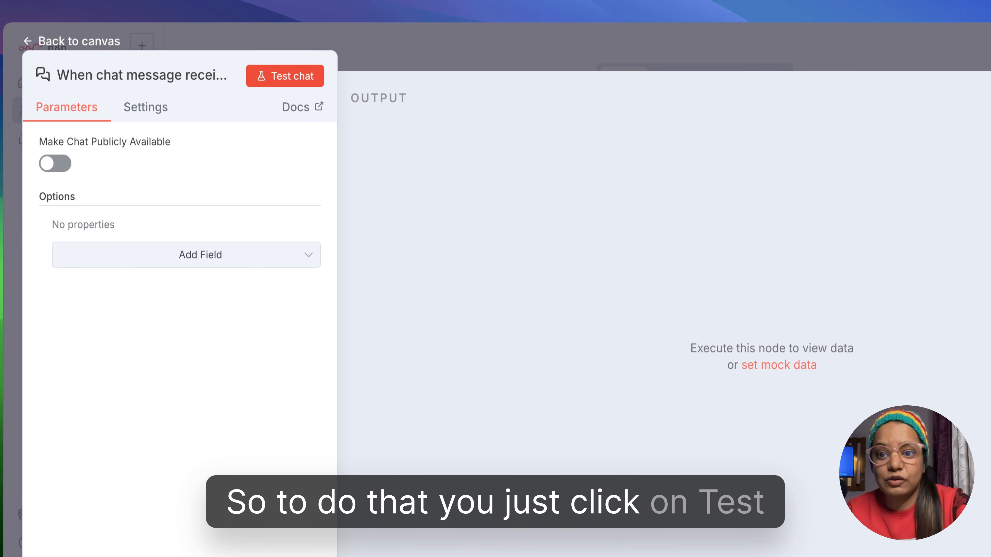
click(282, 80)
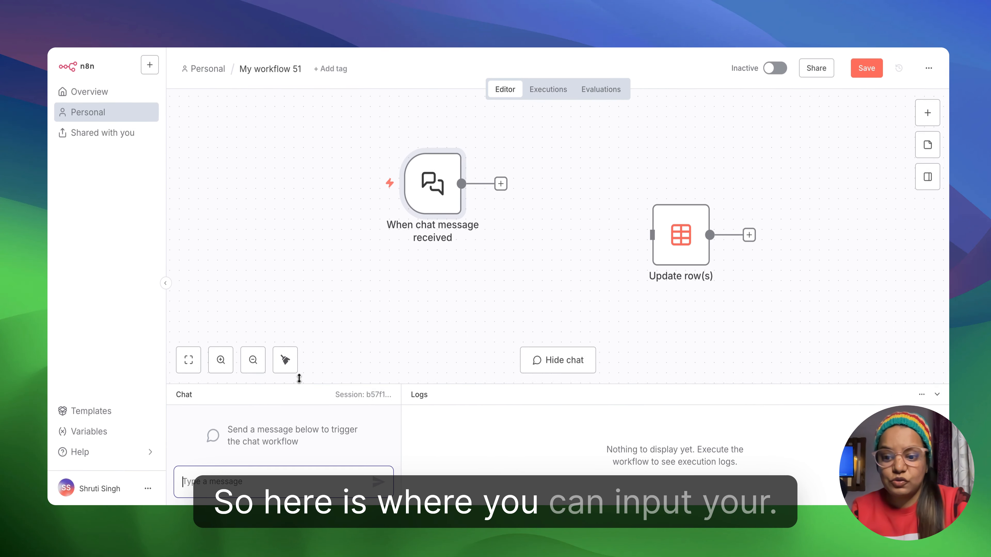
drag(299, 378, 298, 299)
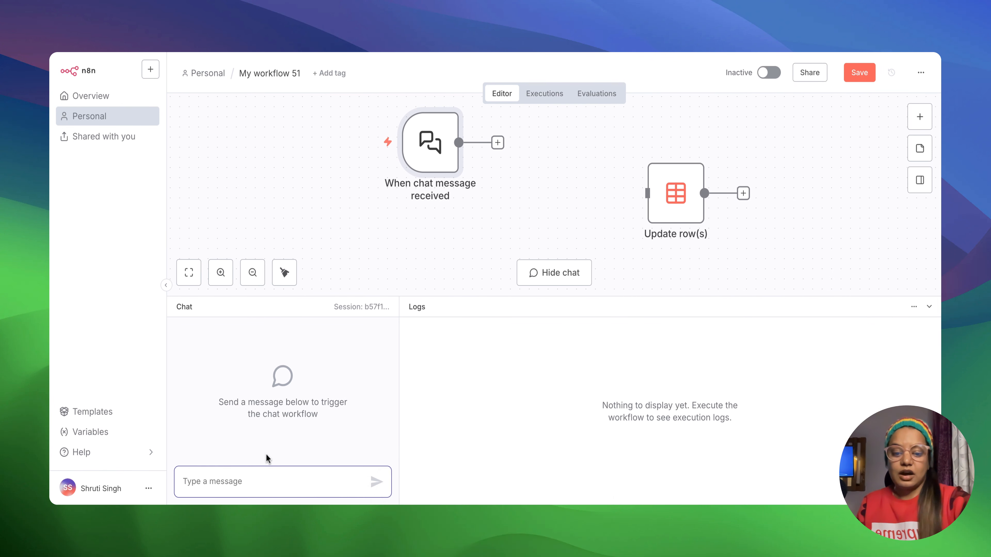
text(i)
key(Return)
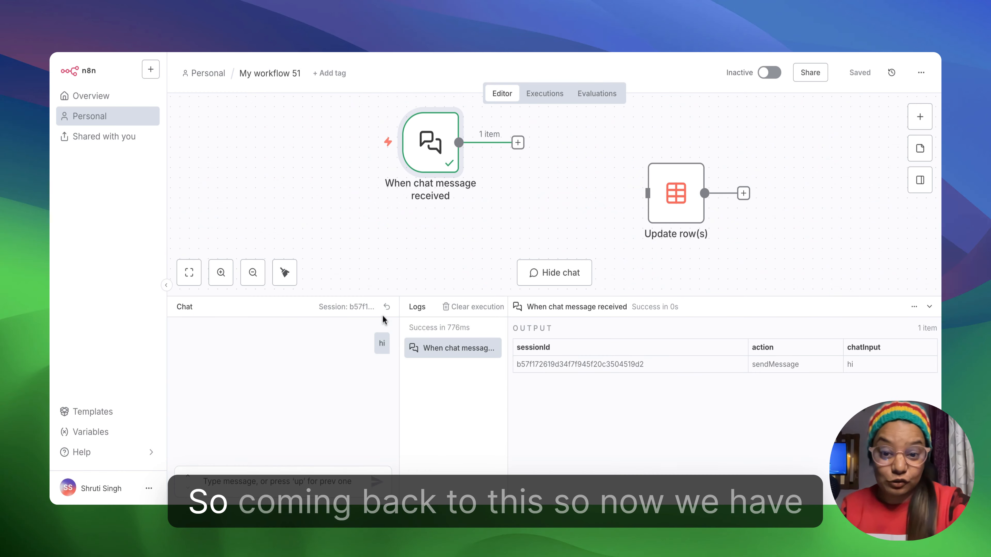
- Reconnect the chat trigger's output to the Update row(s) node and place the two nodes closer together
drag(449, 151, 449, 191)
mouse_move(434, 201)
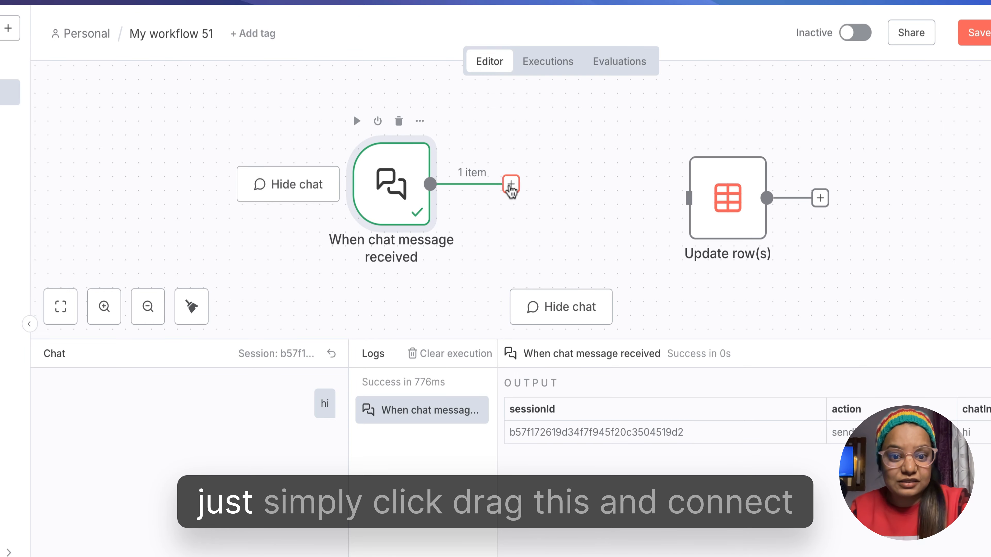
drag(543, 189, 688, 199)
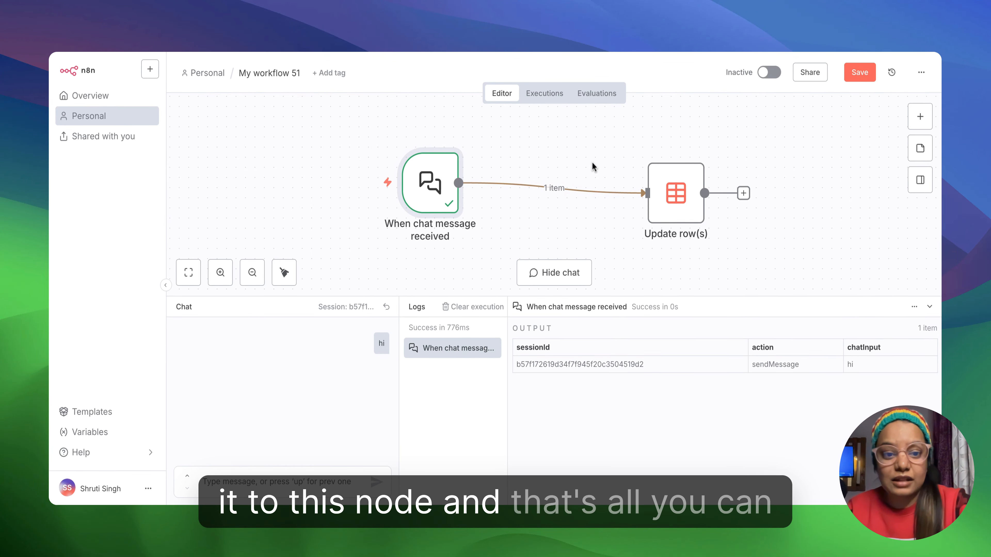
drag(657, 203, 605, 194)
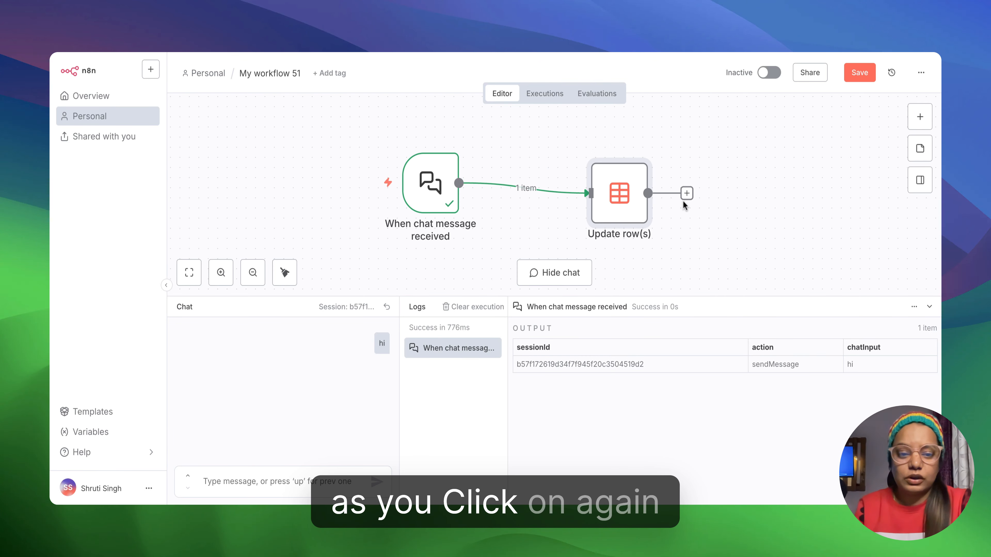
click(687, 193)
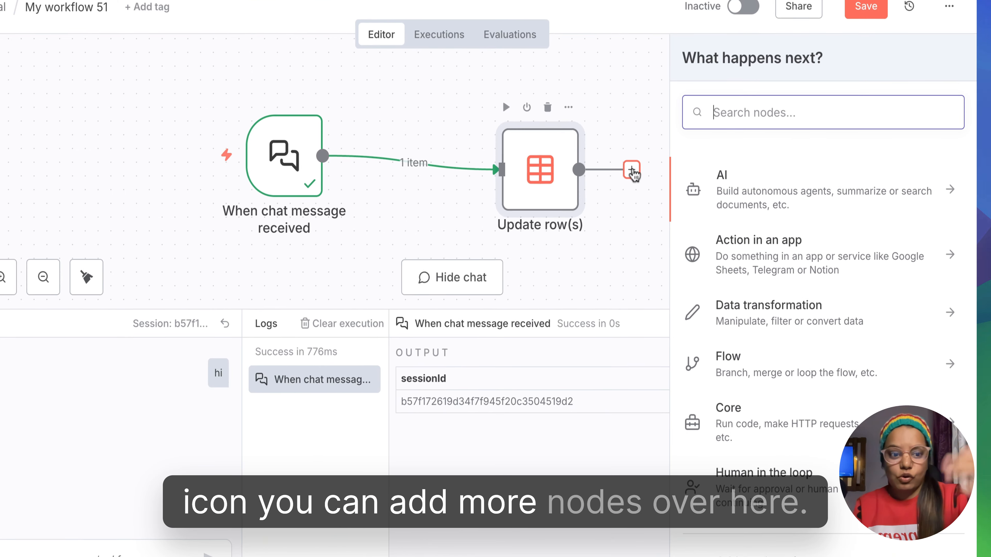
click(641, 101)
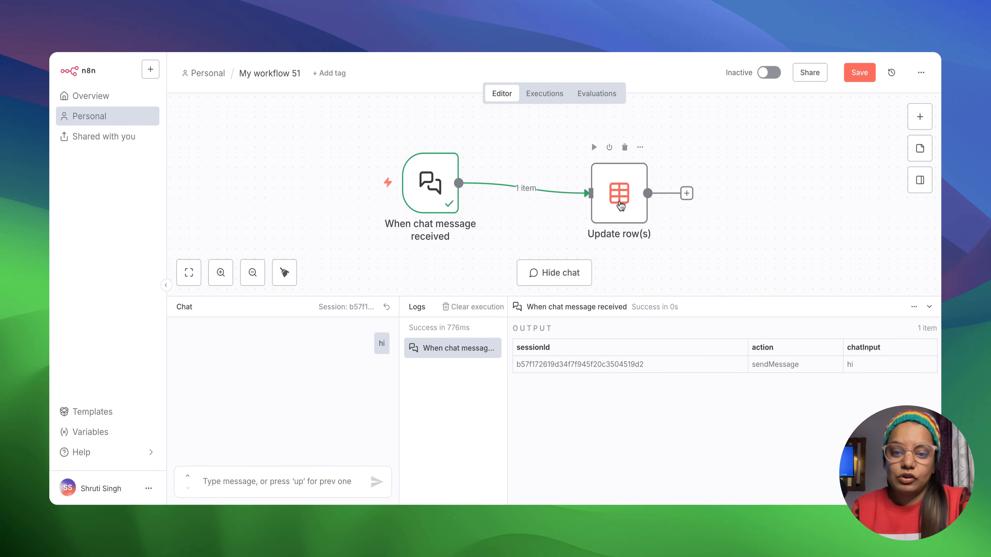
- Examine the chat trigger data arriving in the Update row(s) node in its Schema, Table and JSON views
double_click(620, 205)
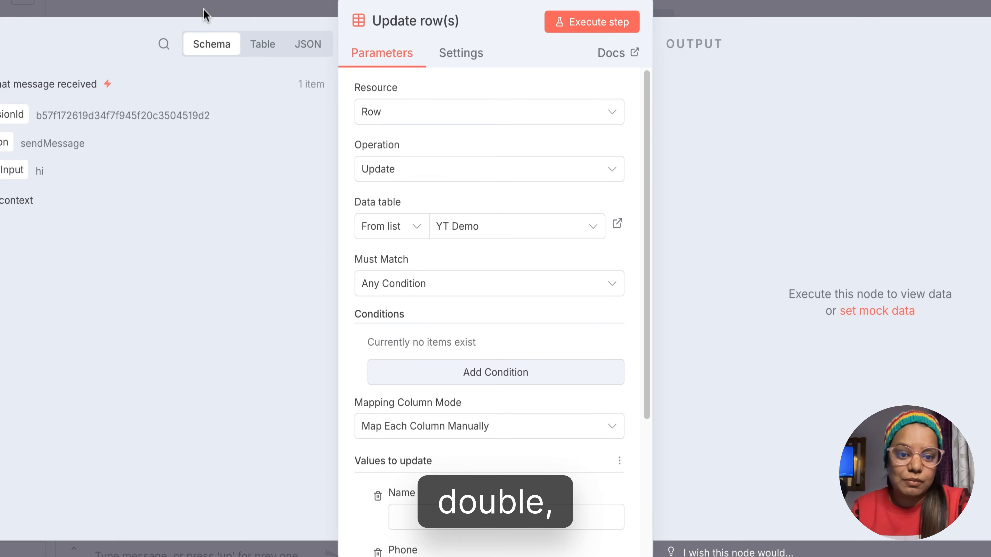
click(231, 3)
double_click(673, 154)
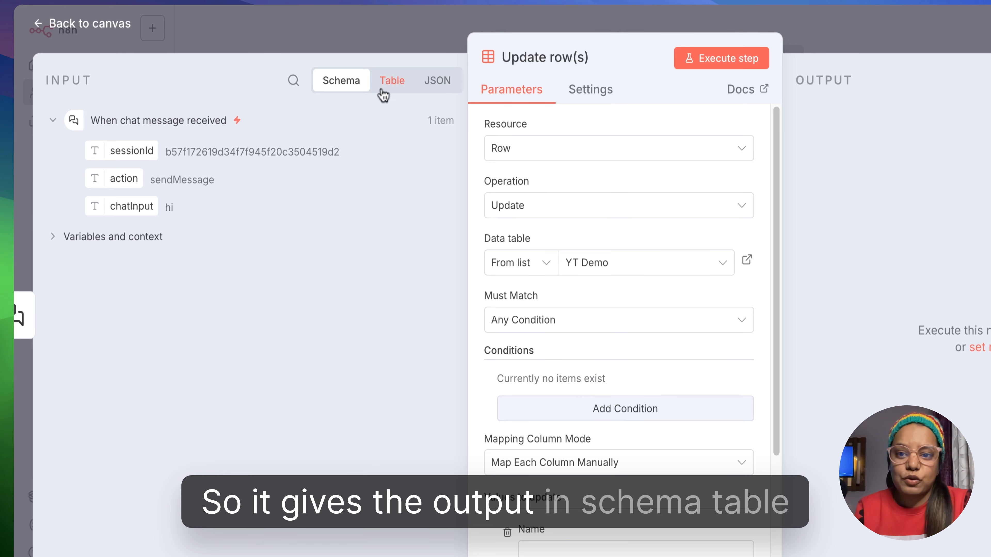
click(391, 82)
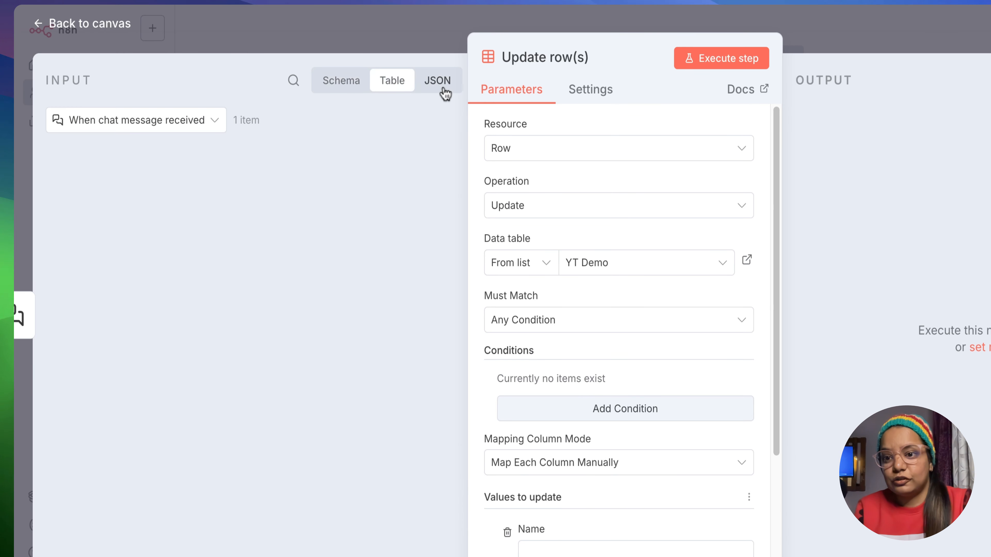
click(437, 80)
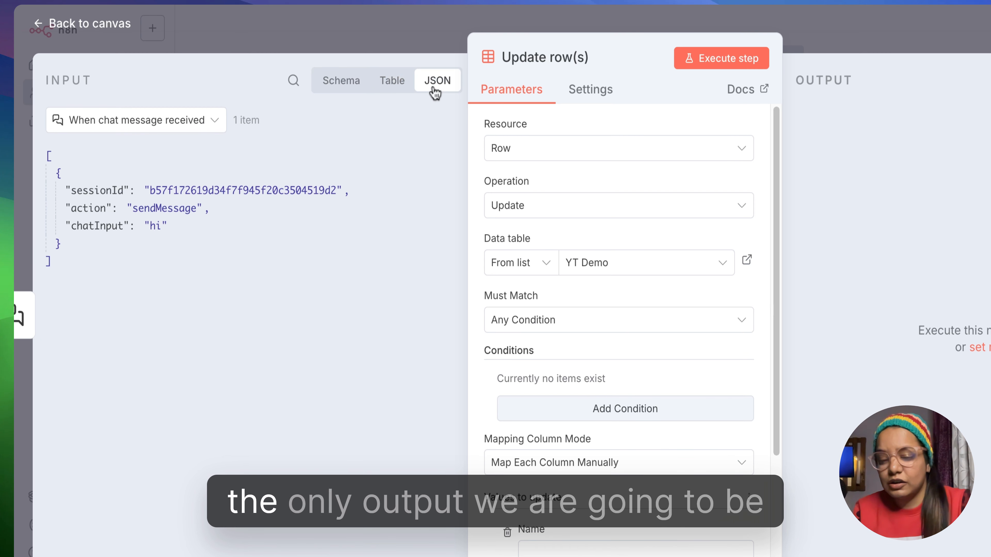
click(356, 89)
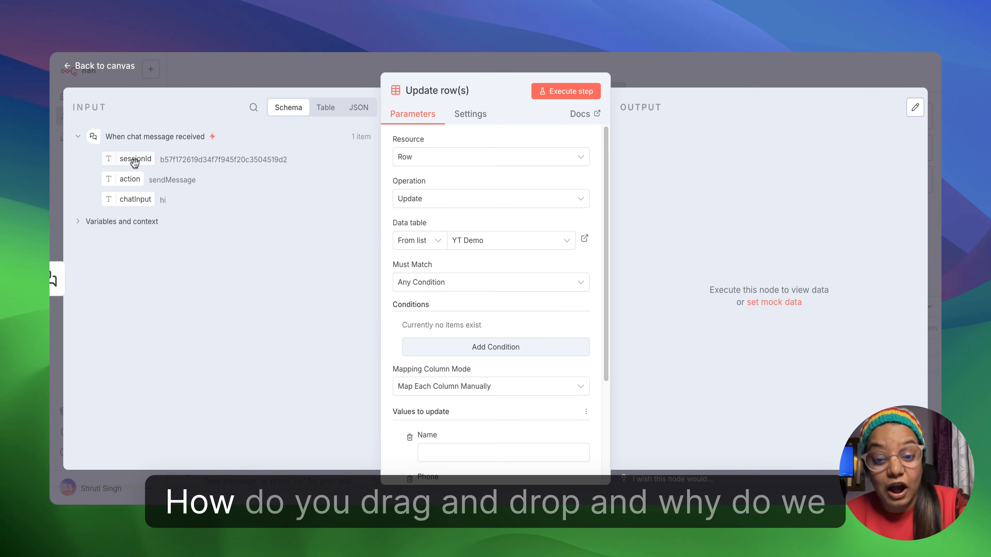
- Enter a fixed sample phone number as the Phone value to update
scroll(470, 288, down, 1)
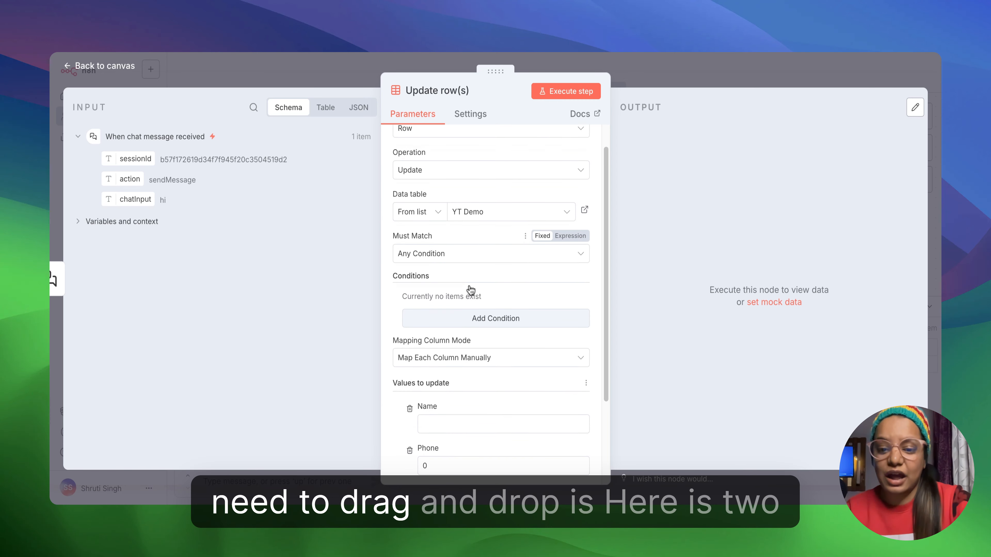
scroll(470, 289, down, 4)
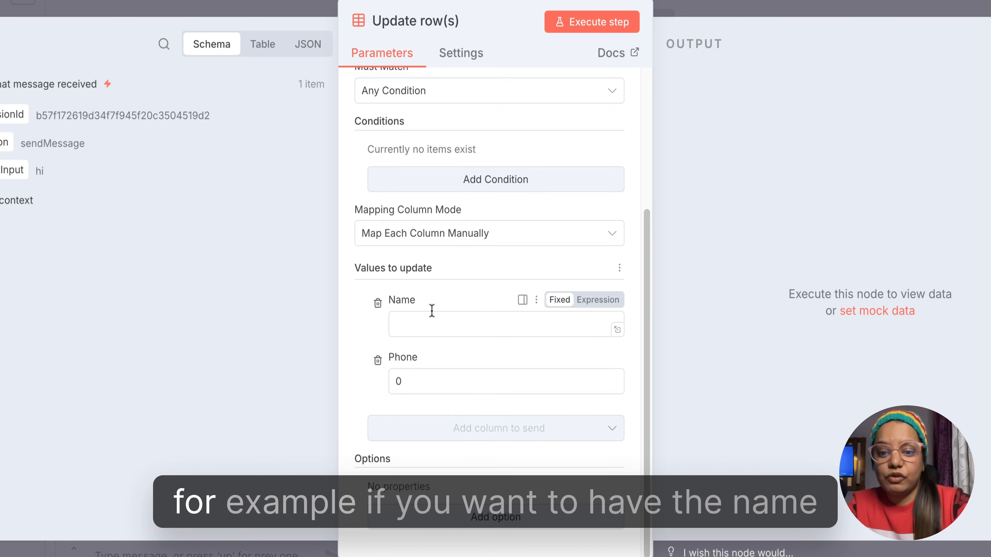
click(438, 322)
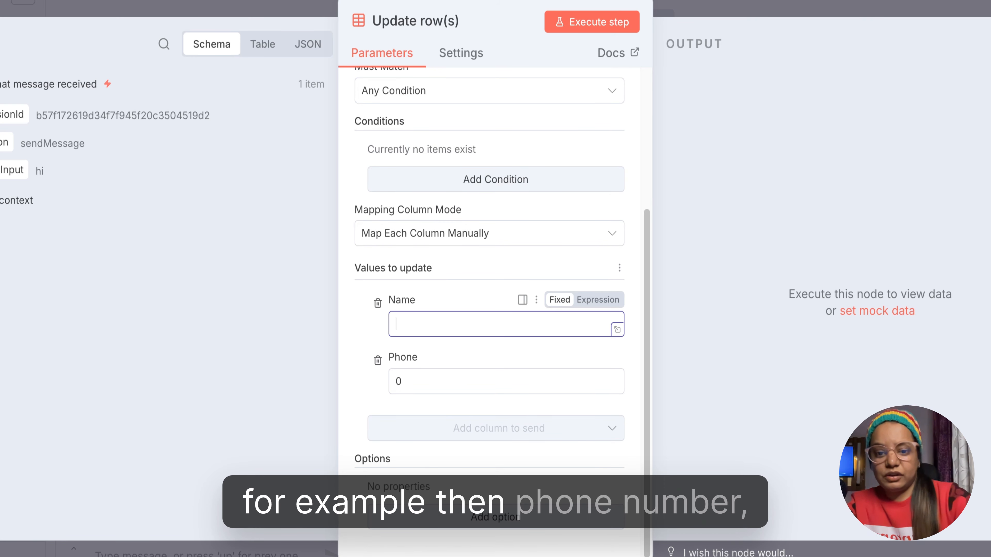
click(409, 375)
key(BackSpace)
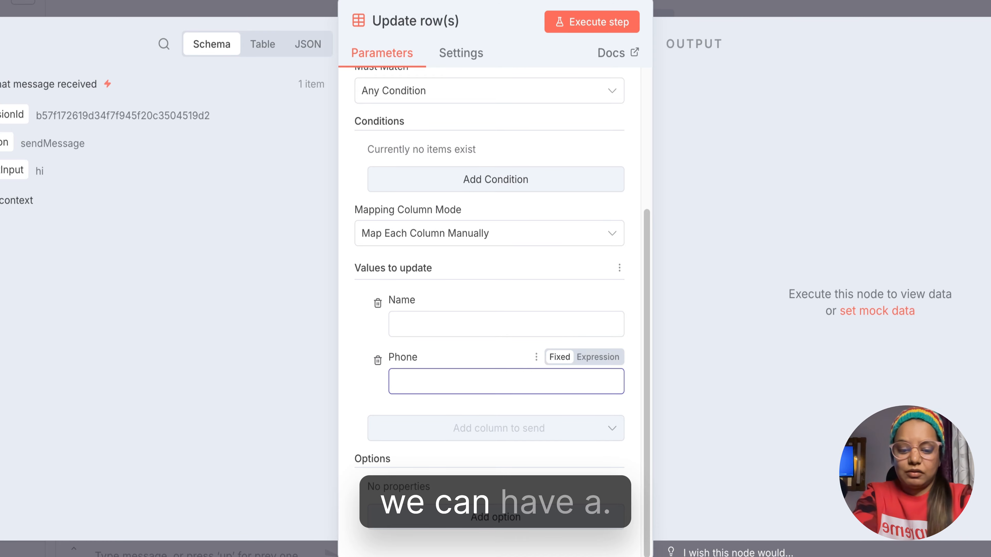
text(991100)
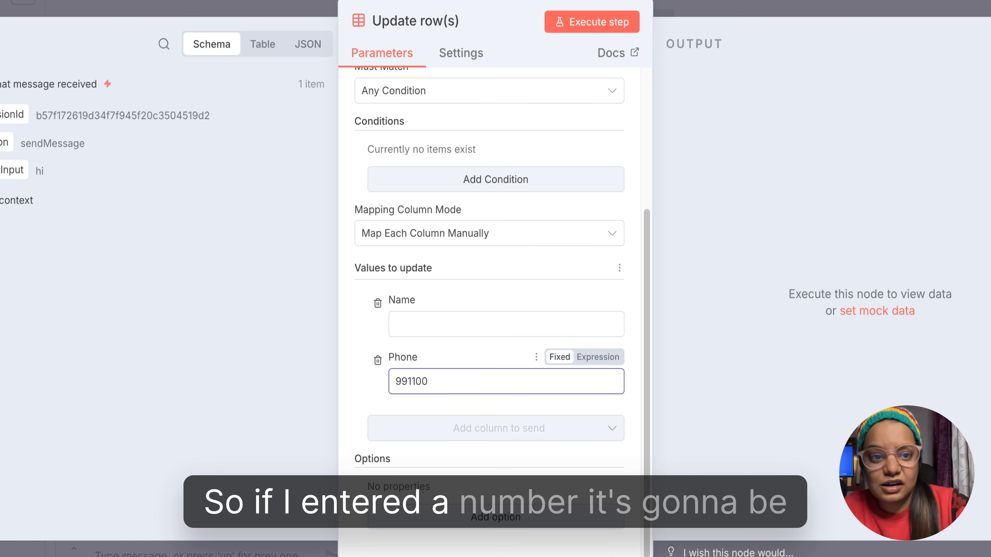
click(377, 344)
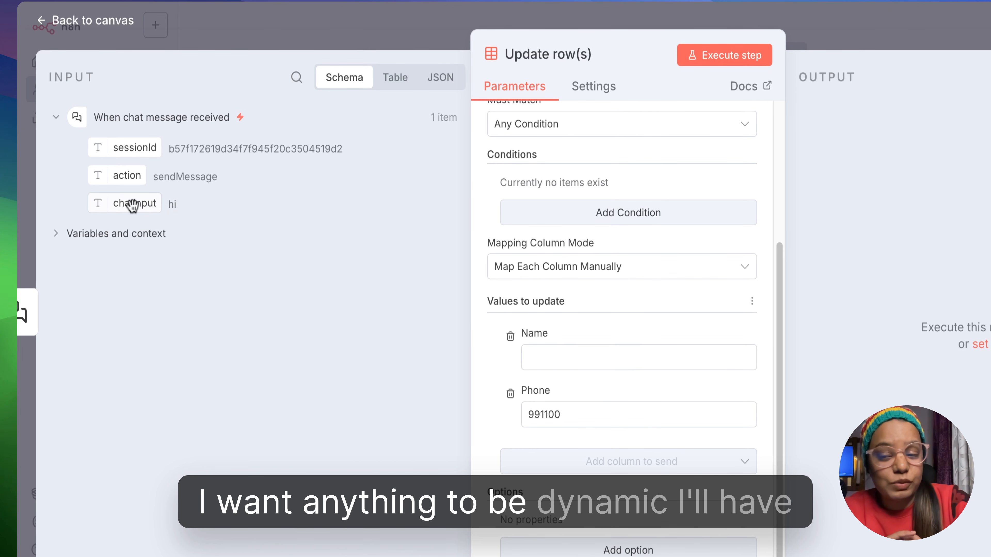
- Map the trigger's chatInput field to the Name value and check the expression's result in the expanded editor
drag(133, 205, 542, 361)
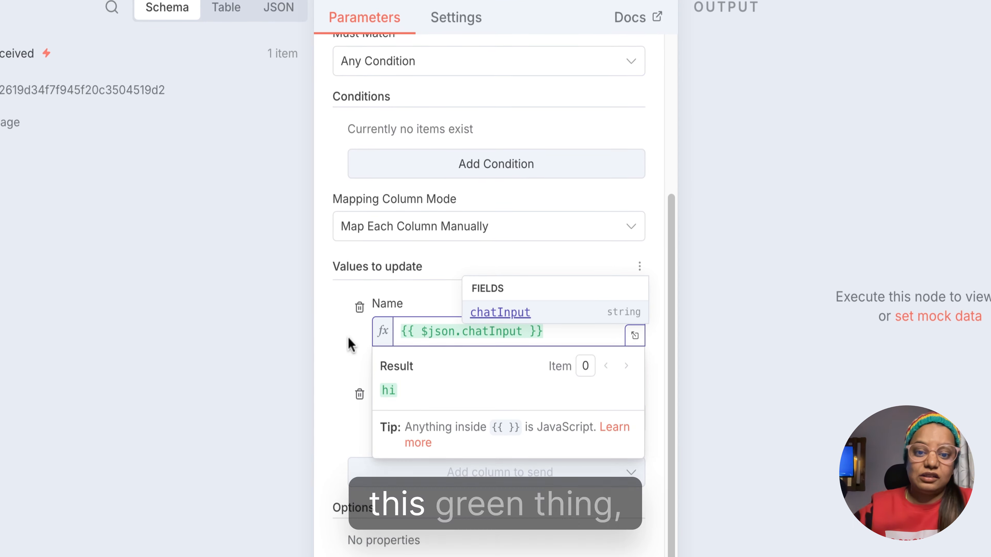
click(351, 345)
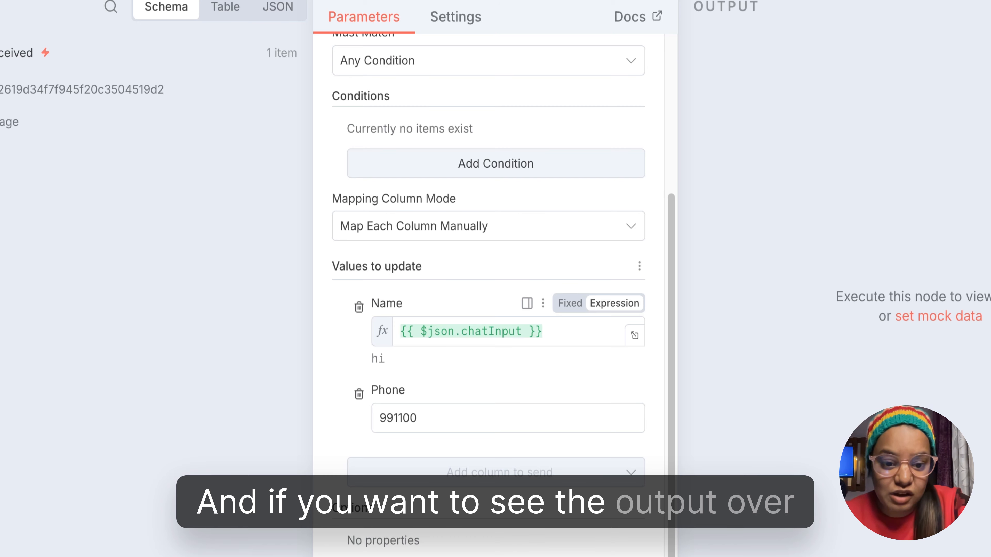
click(634, 336)
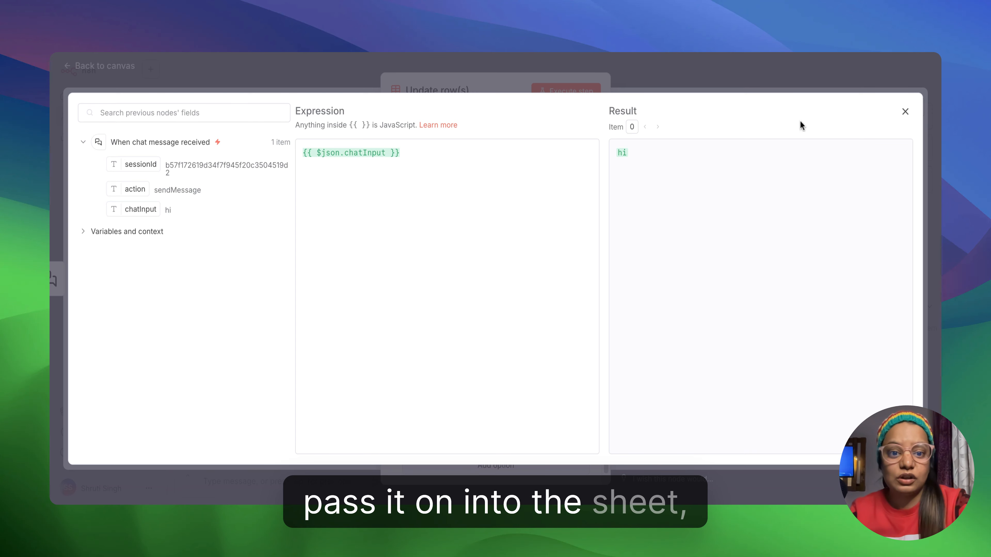
click(905, 114)
- Try to execute the Update row(s) step and check the details of its output
scroll(542, 318, up, 3)
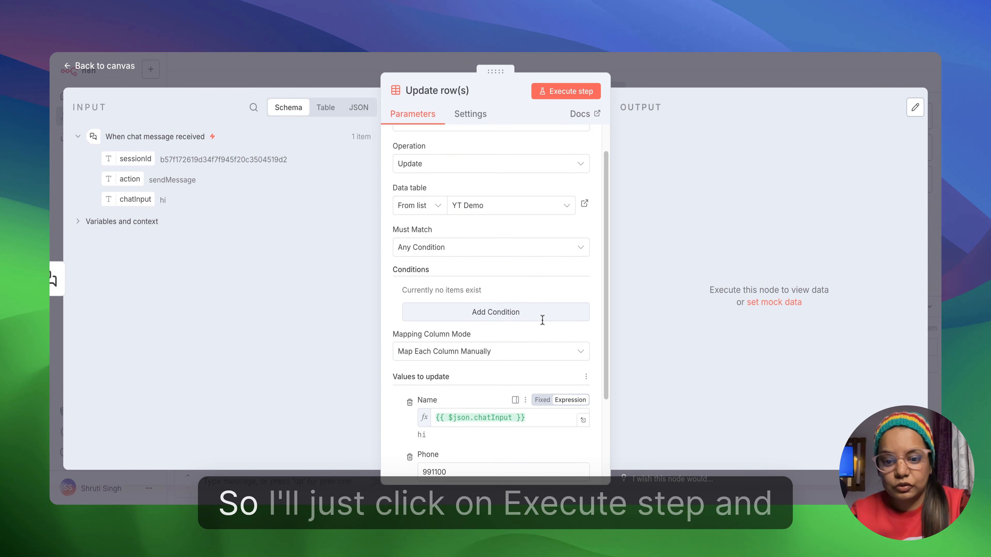
scroll(542, 319, down, 3)
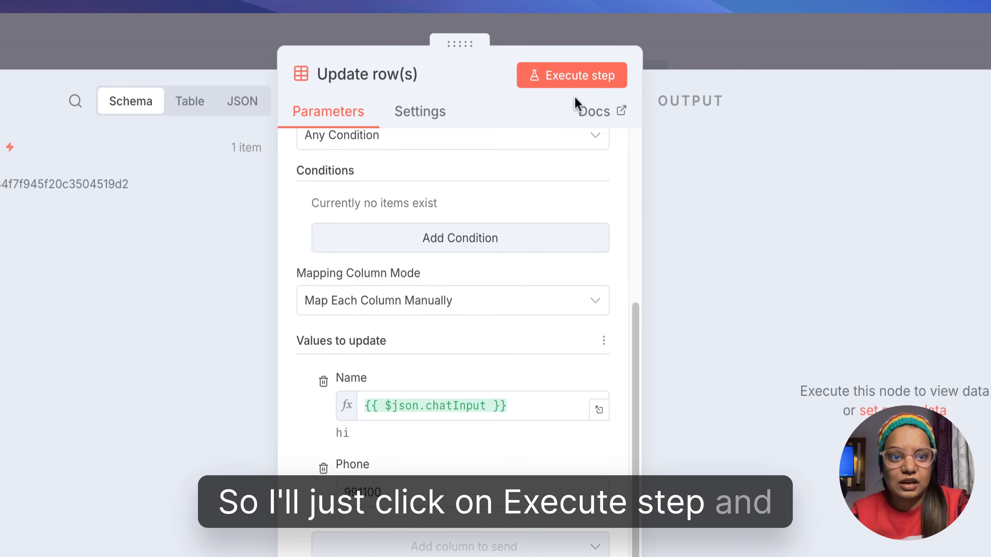
click(582, 81)
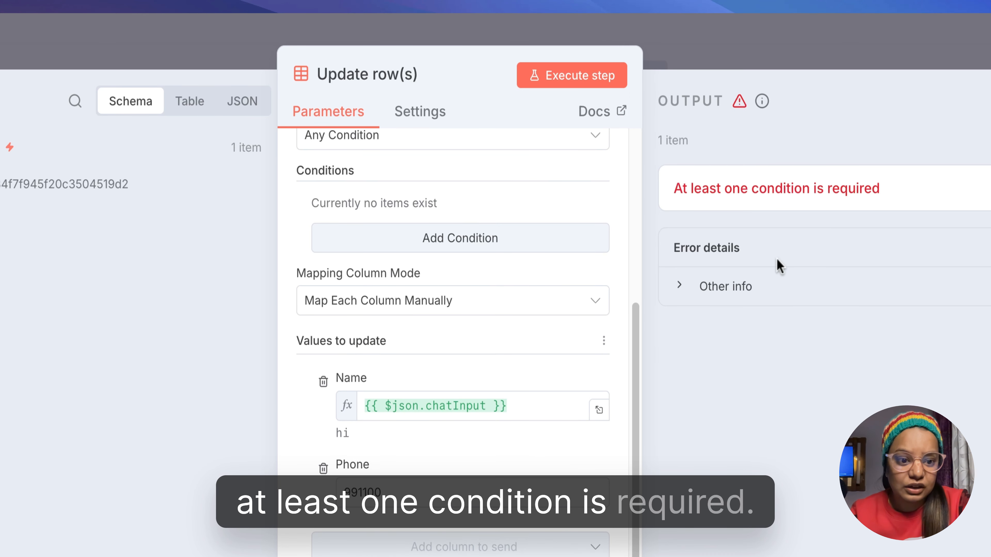
click(774, 286)
scroll(770, 301, down, 5)
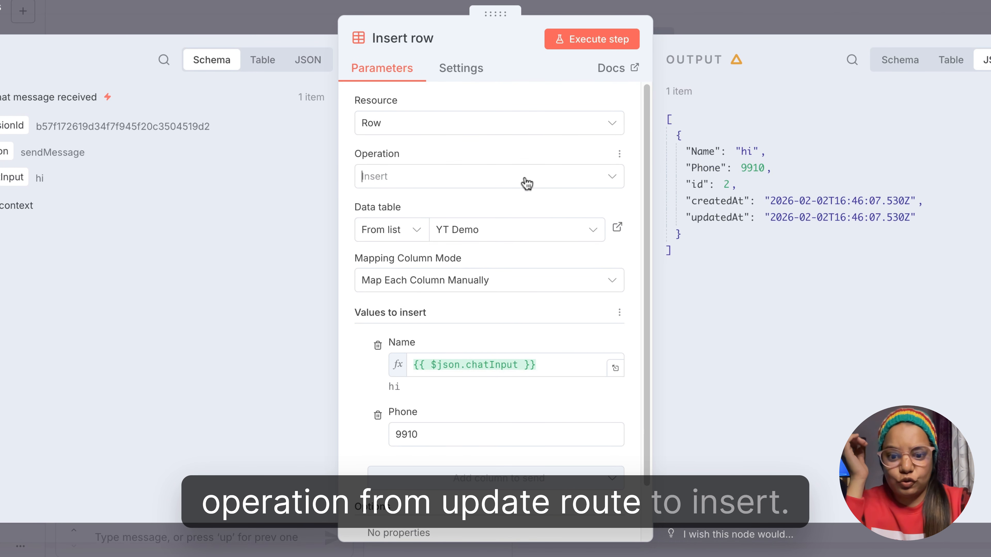
- Review the Insert row node's operation choices and its Name and Phone values, keeping Insert, and return to the canvas
click(525, 180)
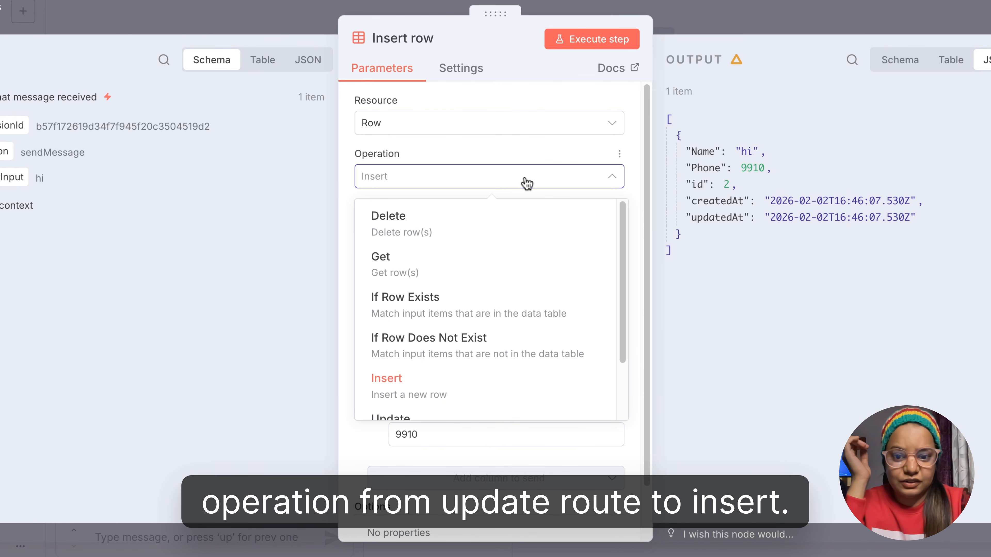
click(346, 241)
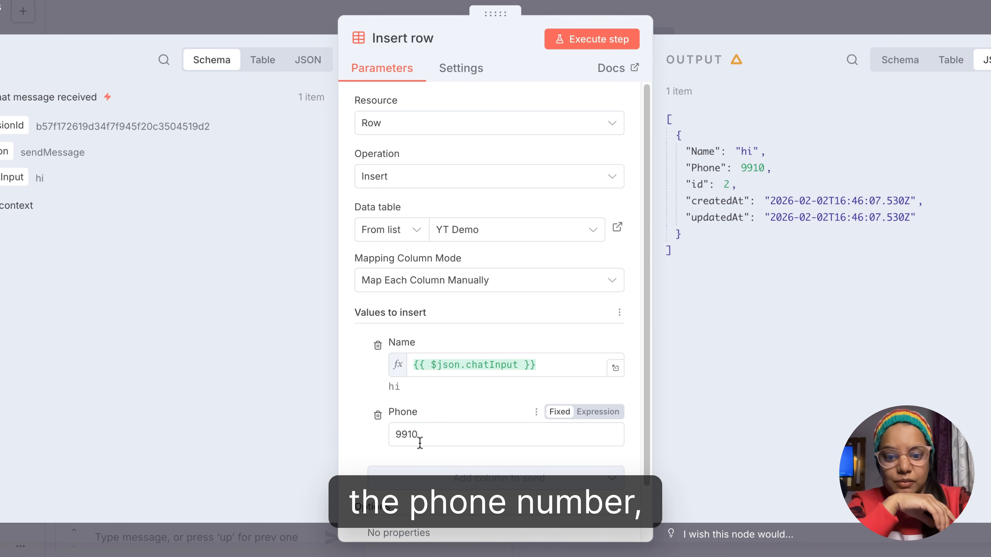
drag(419, 441, 386, 440)
click(383, 438)
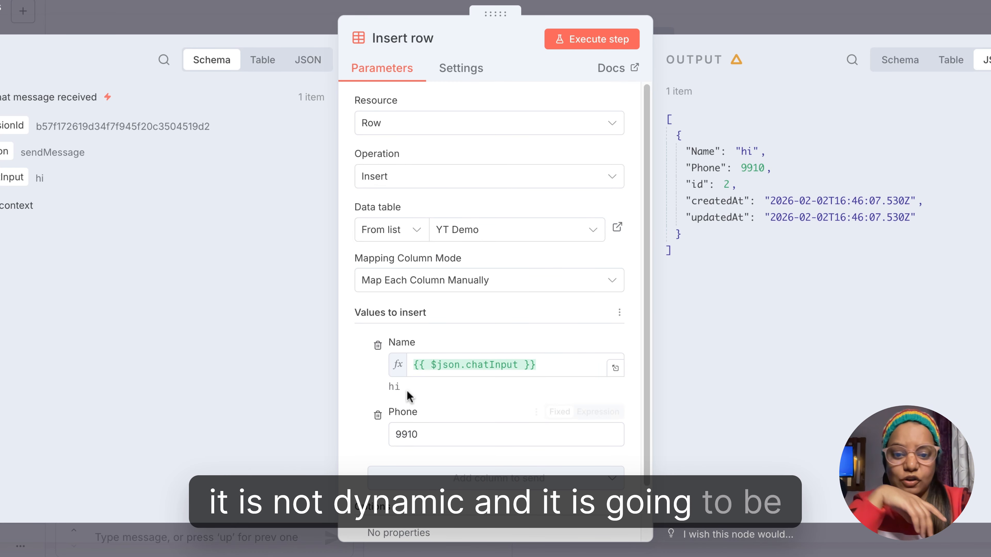
mouse_move(449, 369)
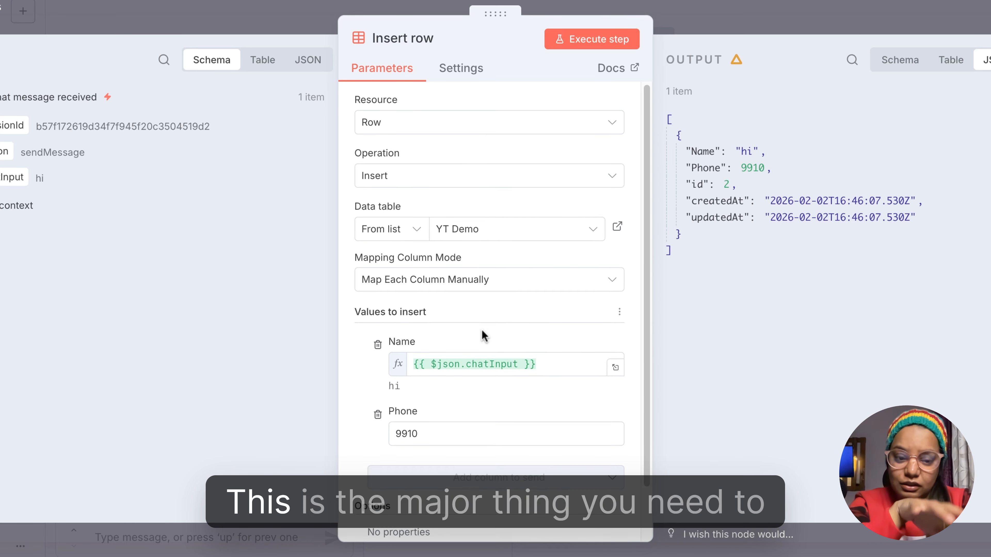
scroll(484, 335, down, 2)
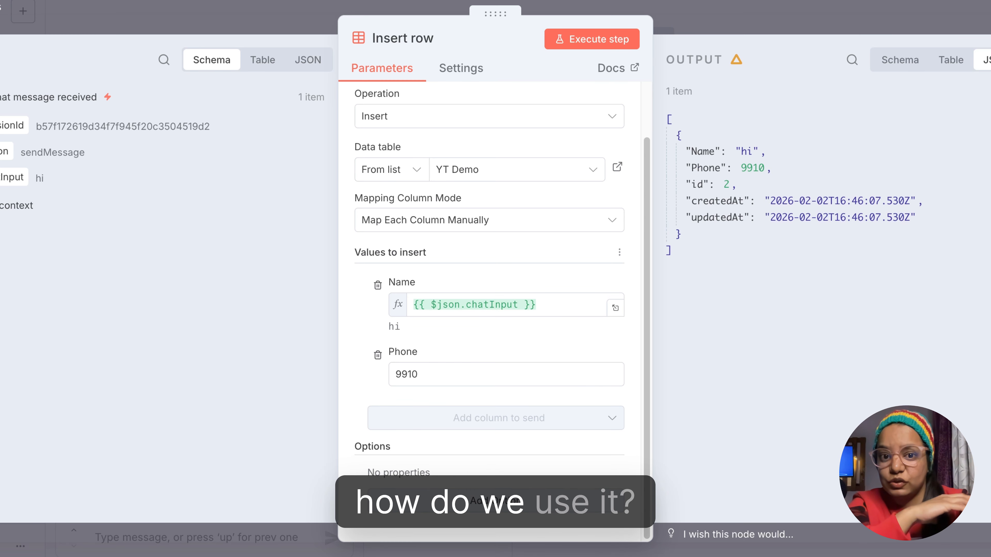
click(609, 5)
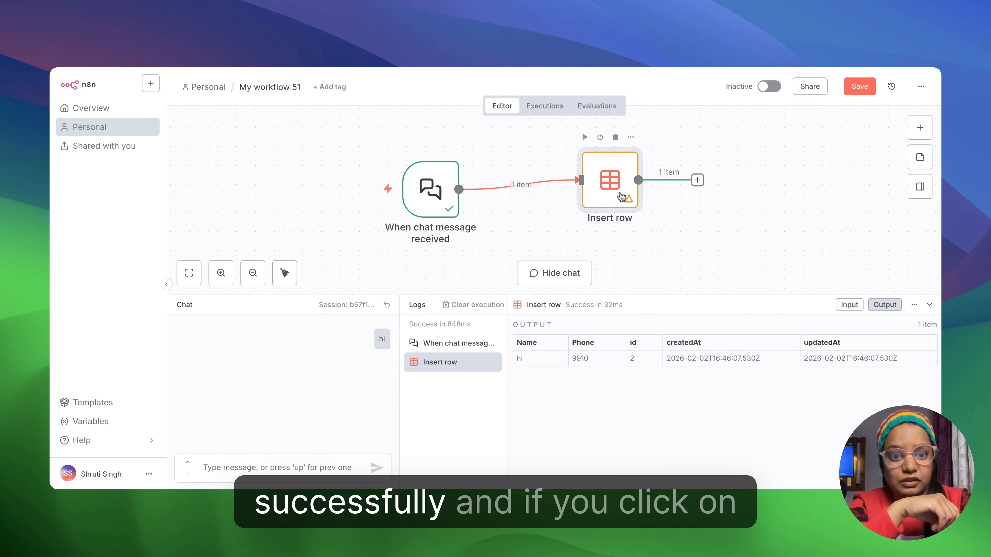
- Review the workflow's past executions, comparing the failed 22:14:44 run with the successful 22:16:07 run, and return to the editor
click(554, 111)
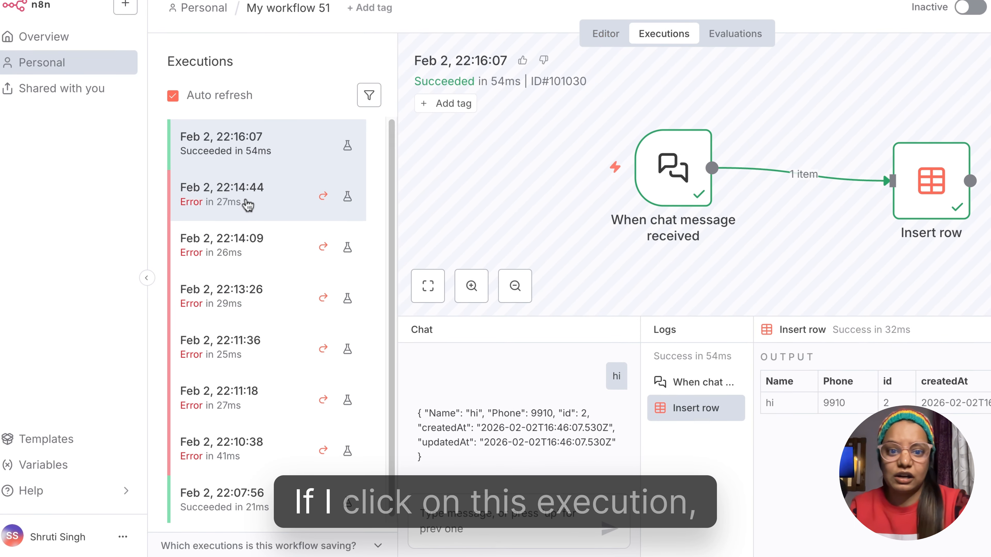
click(245, 230)
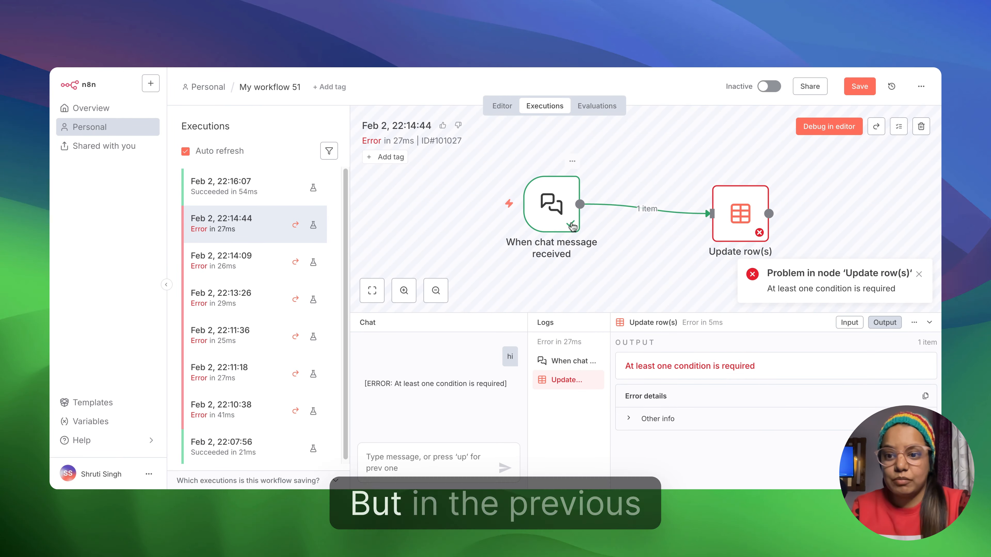
click(245, 190)
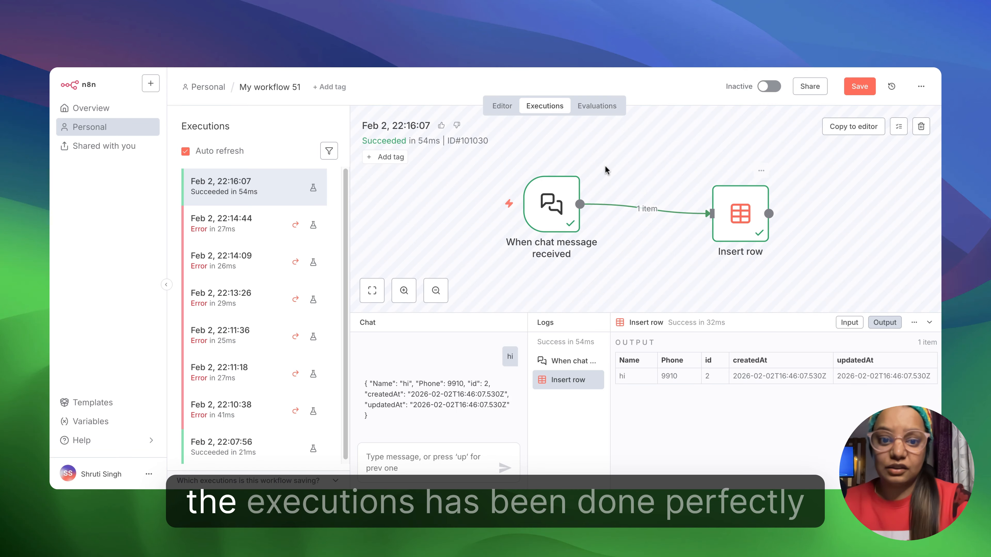
click(506, 111)
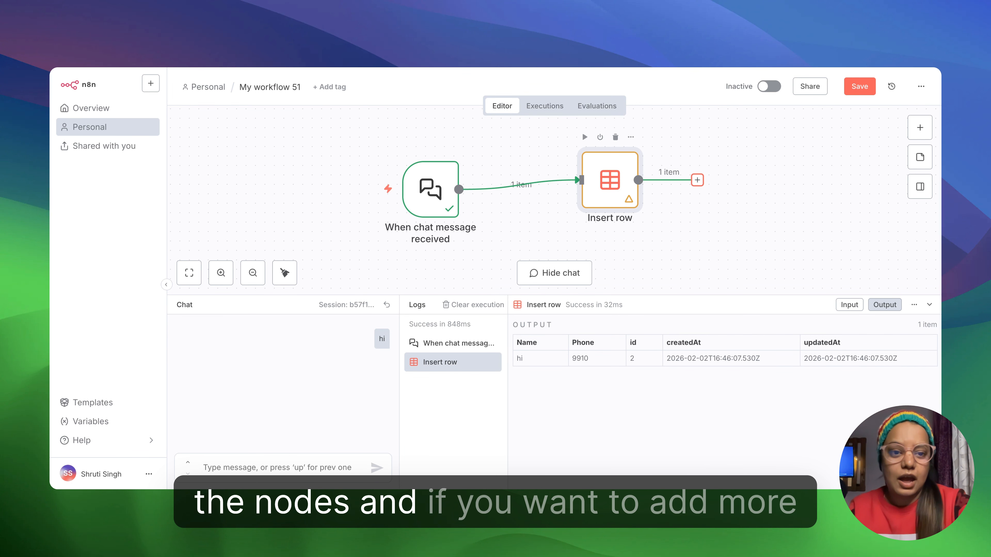
- Search the nodes available after Insert row for "link", check LinkedIn's actions, and close the search without adding a node
click(697, 180)
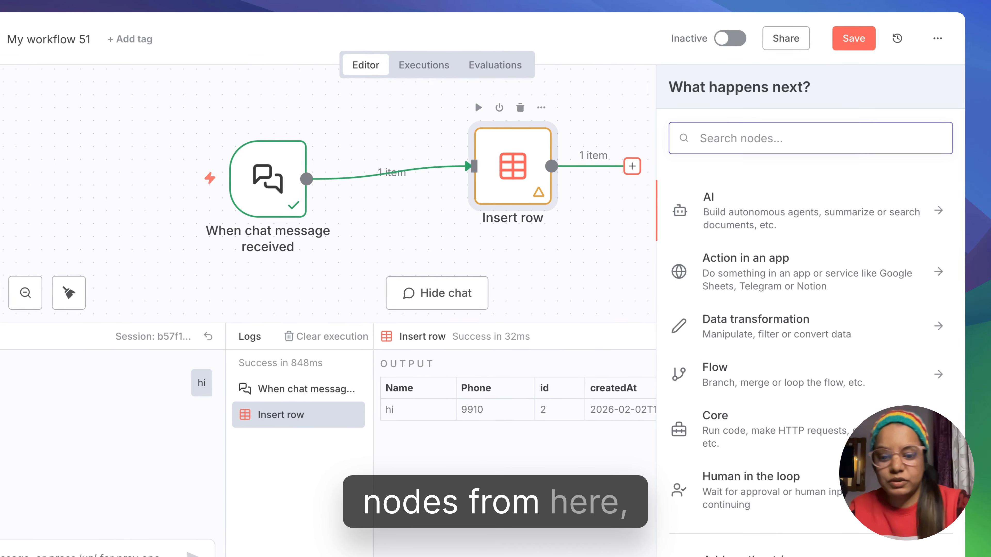
text(f)
key(BackSpace)
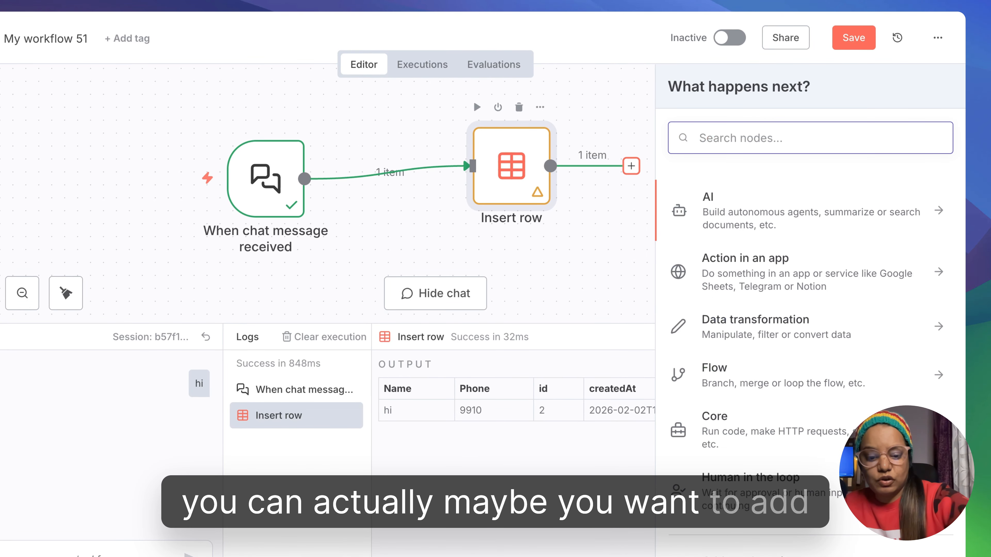
text(link)
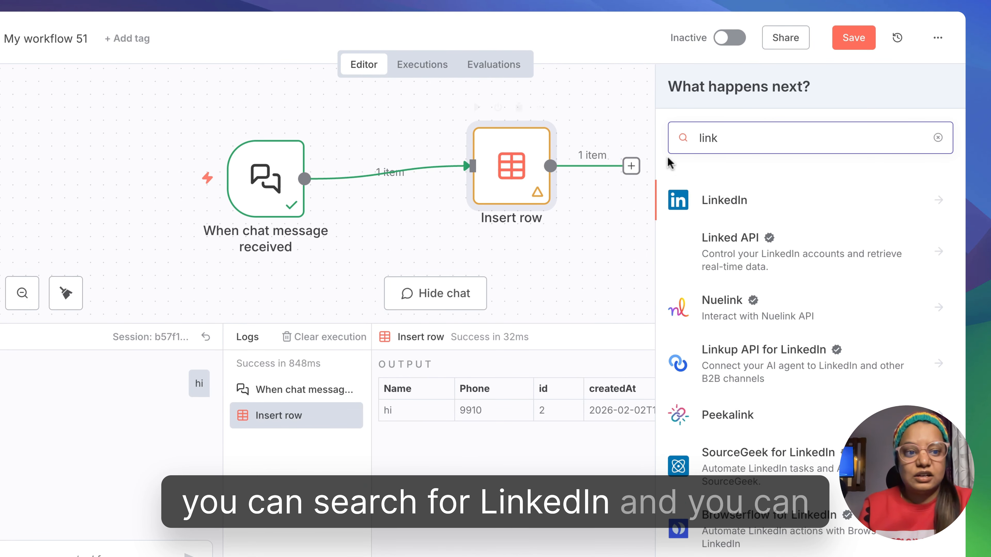
click(688, 206)
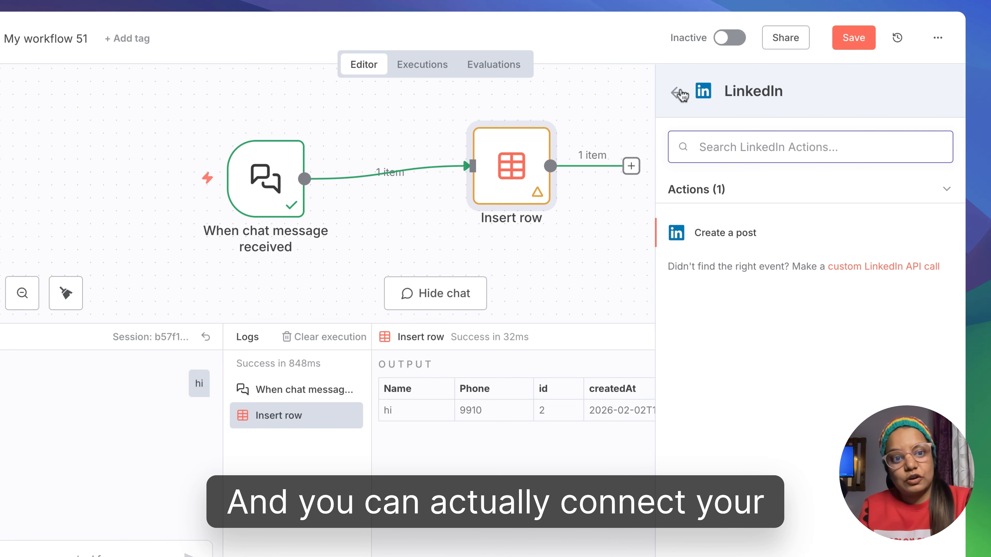
click(679, 92)
double_click(735, 130)
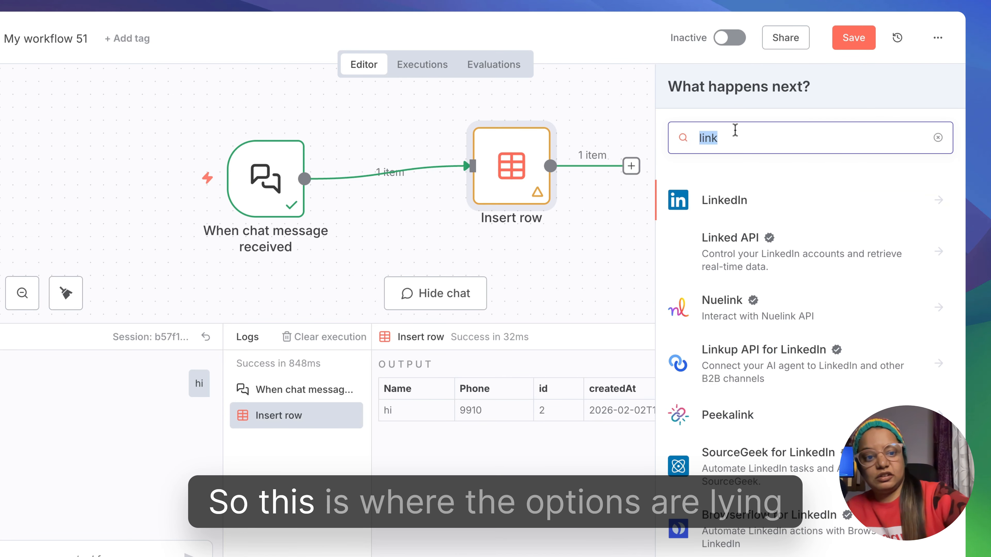
key(BackSpace)
click(603, 111)
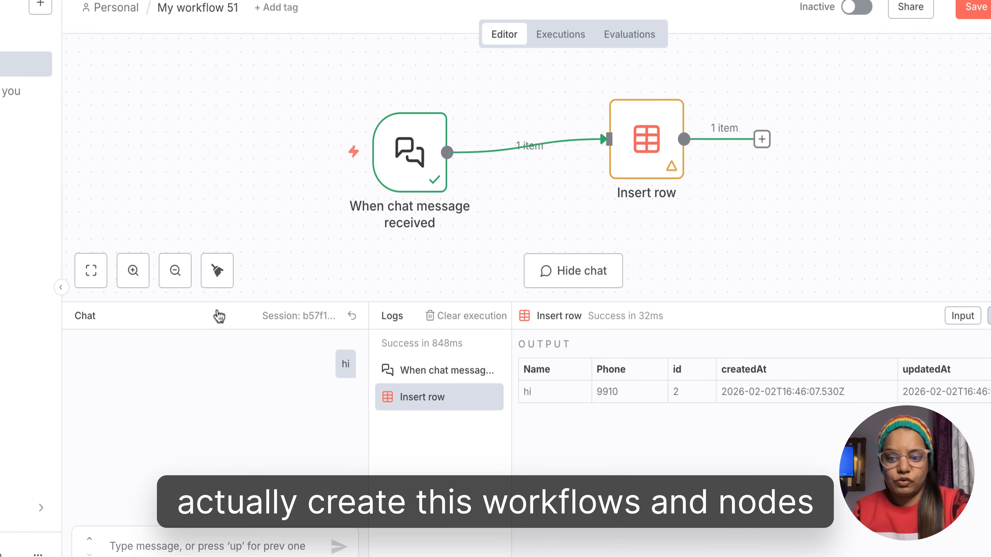
- Hide the chat panel and rename the chat trigger node to "Test node"
drag(218, 313, 264, 507)
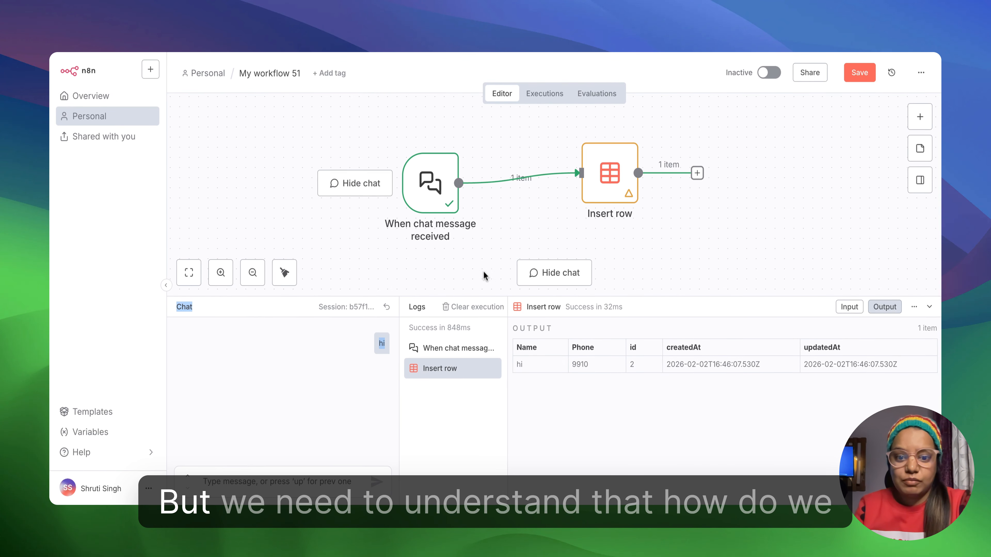
click(546, 273)
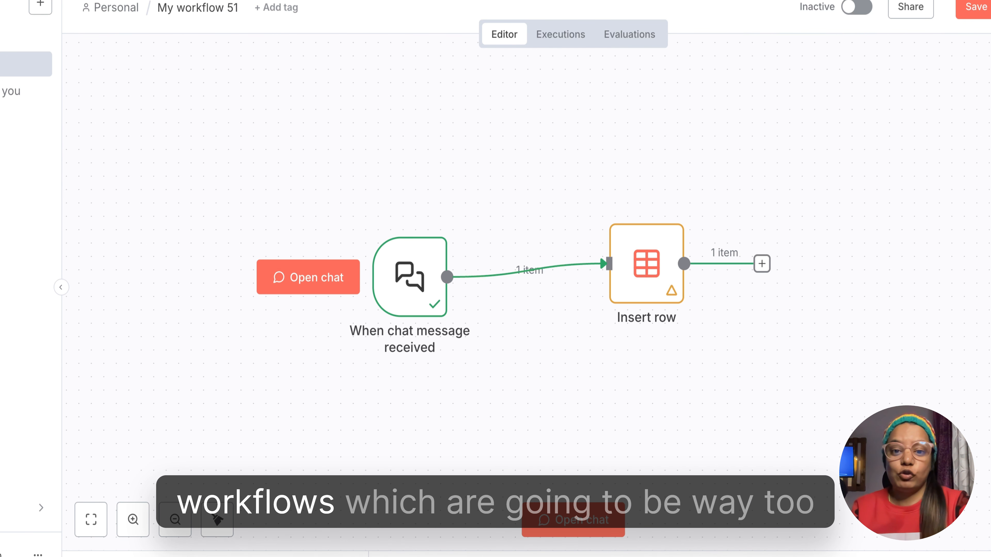
mouse_move(372, 209)
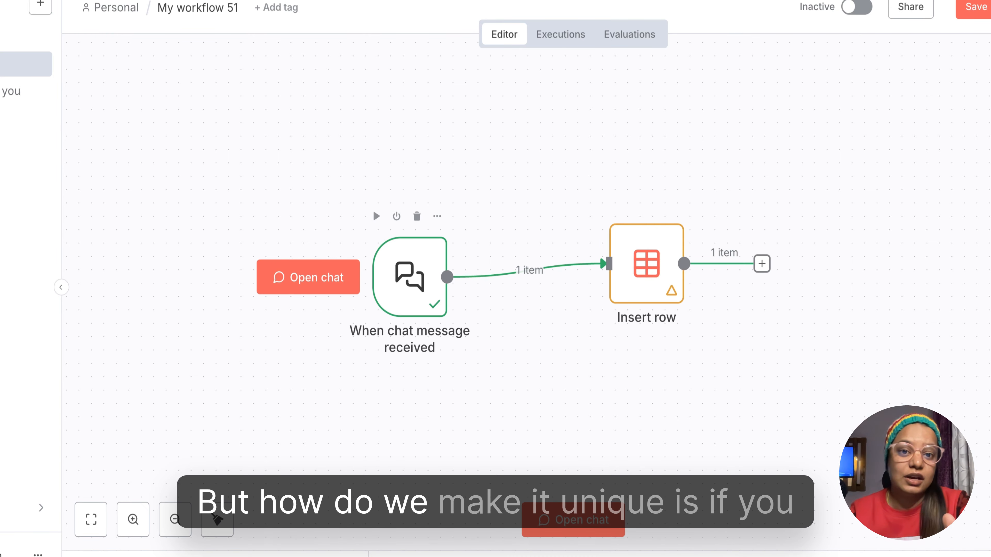
double_click(402, 273)
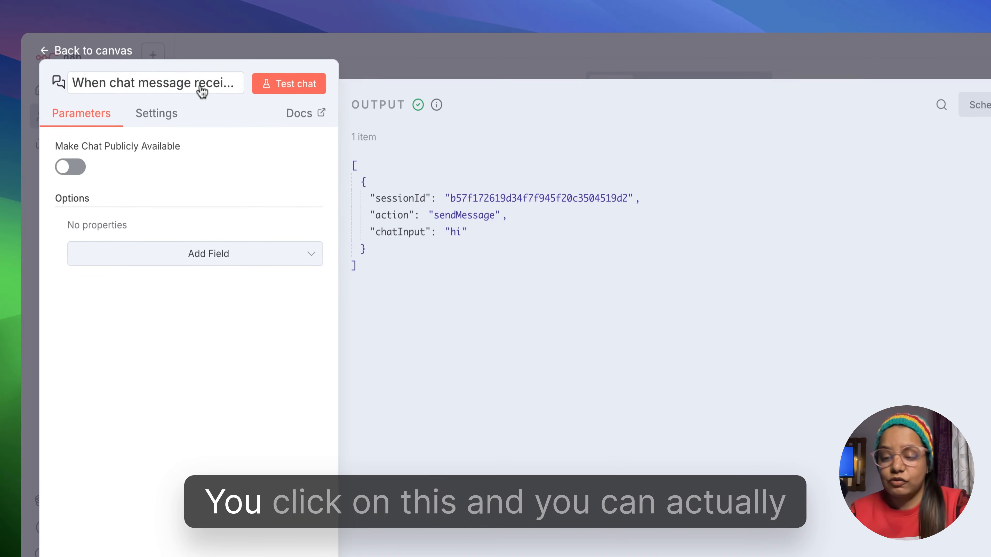
click(201, 92)
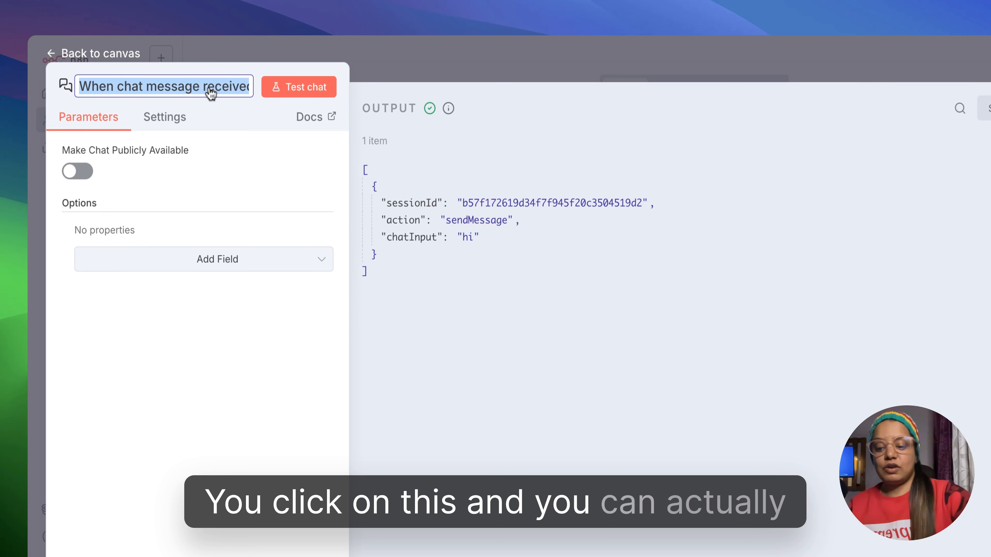
text(Test)
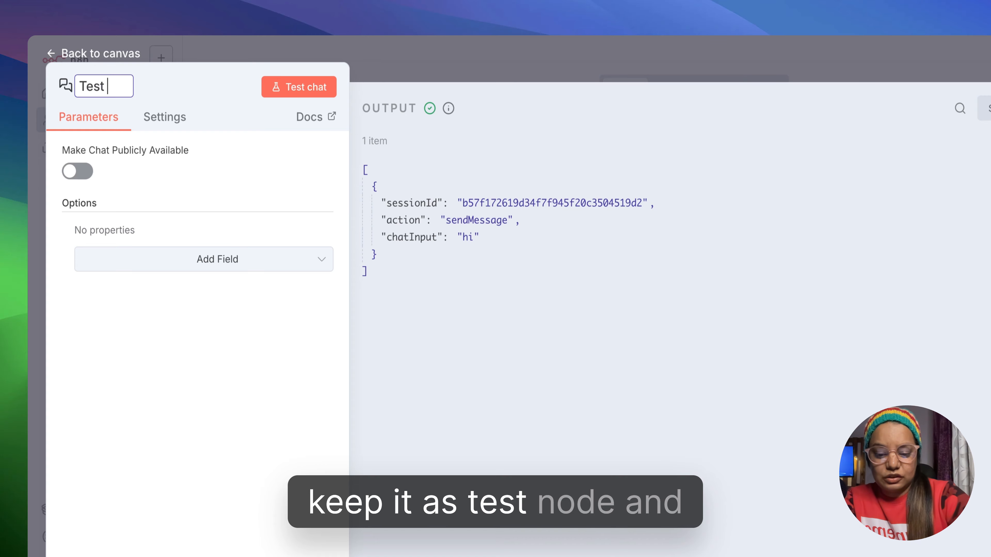
text( node)
key(Return)
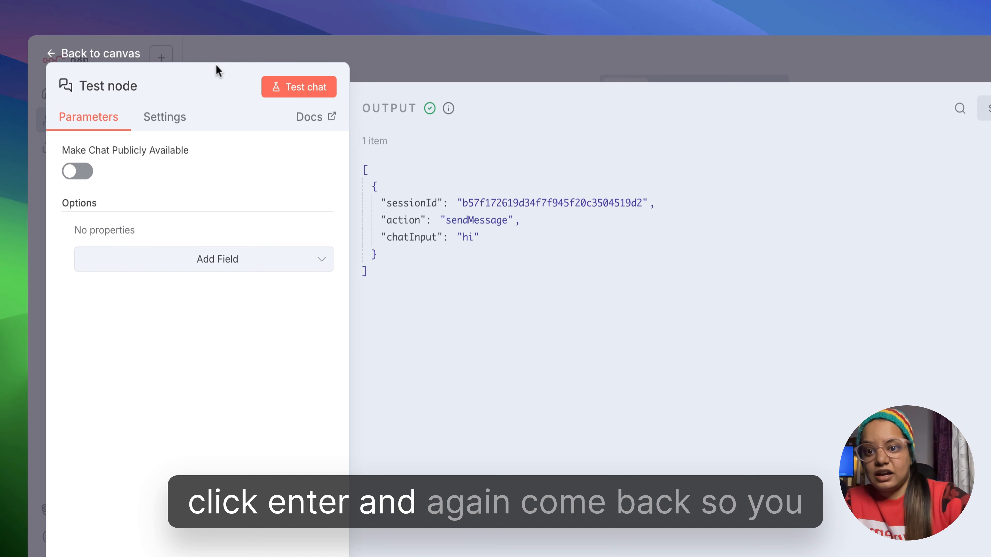
click(401, 53)
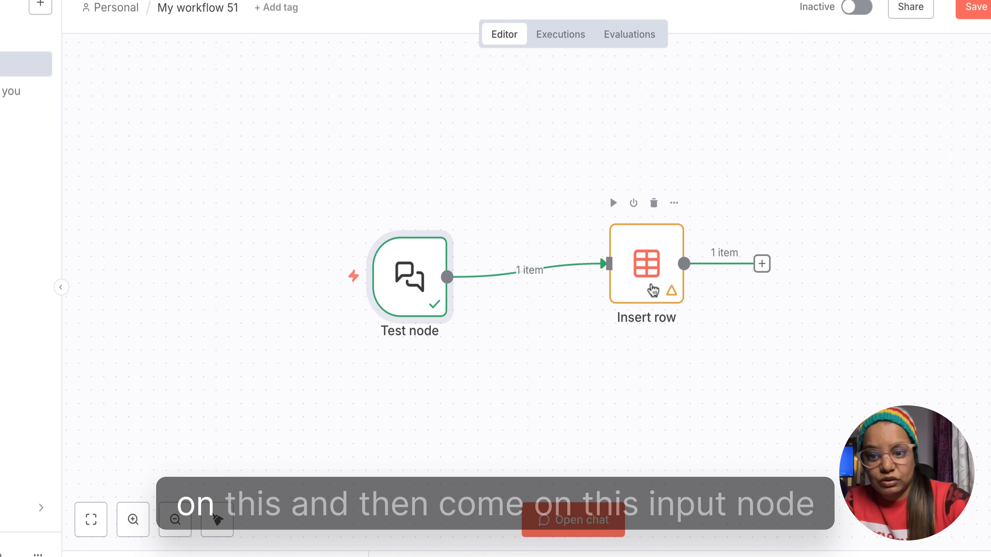
- Rename the Insert row node to "Test Data Table"
double_click(655, 292)
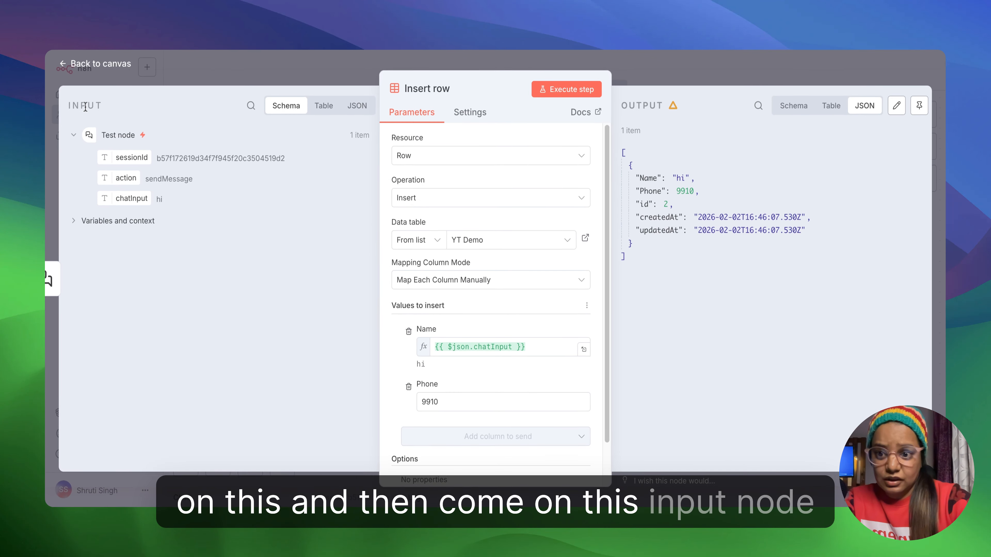
click(124, 72)
mouse_move(628, 282)
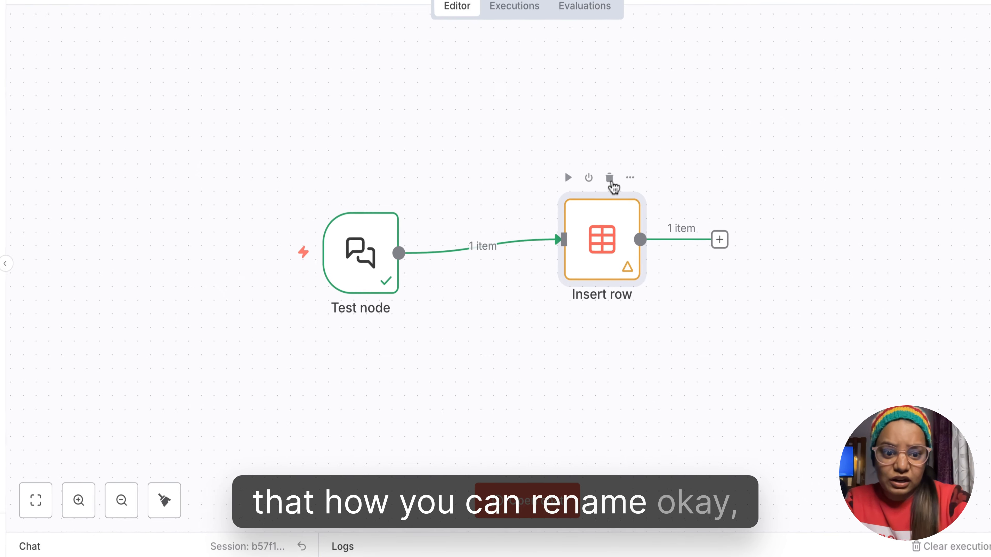
click(630, 178)
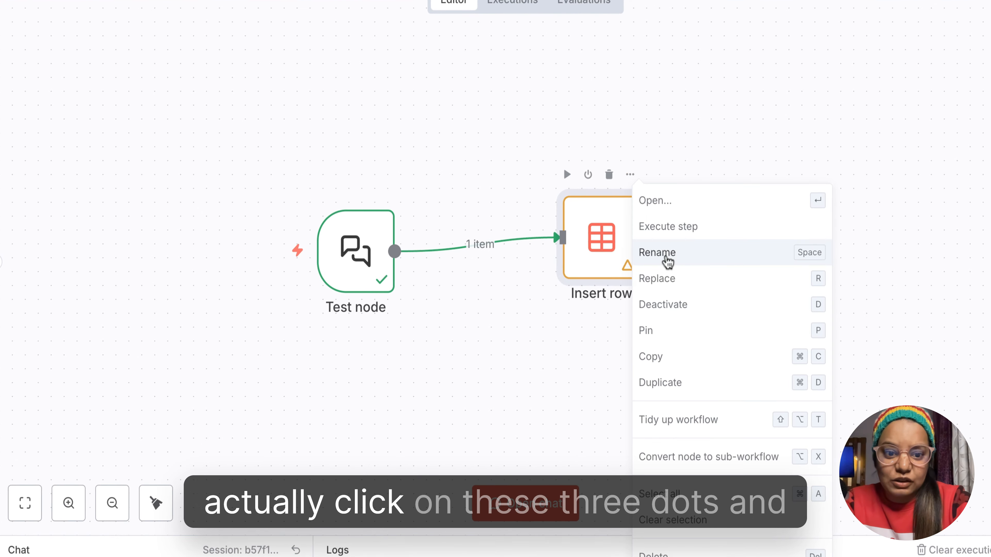
click(632, 181)
click(633, 181)
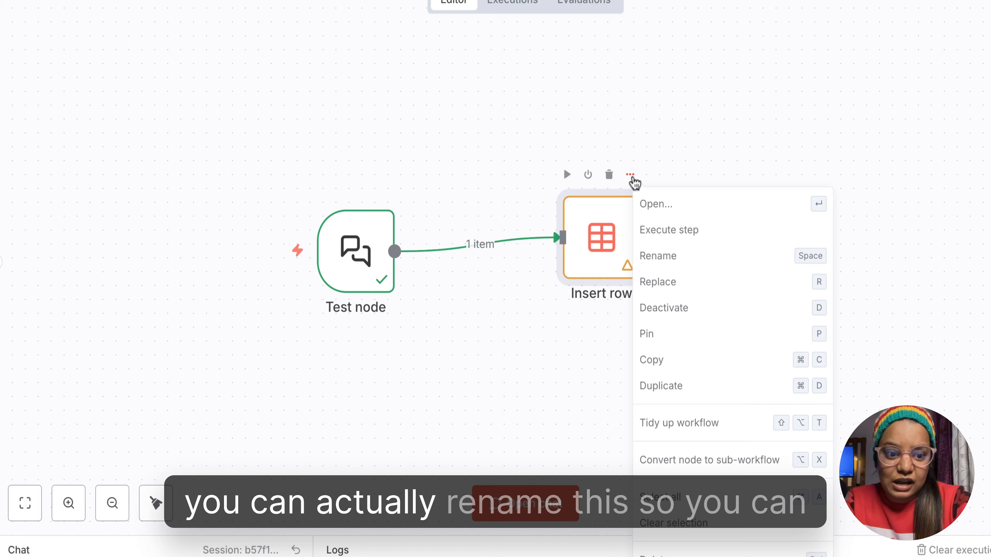
click(687, 257)
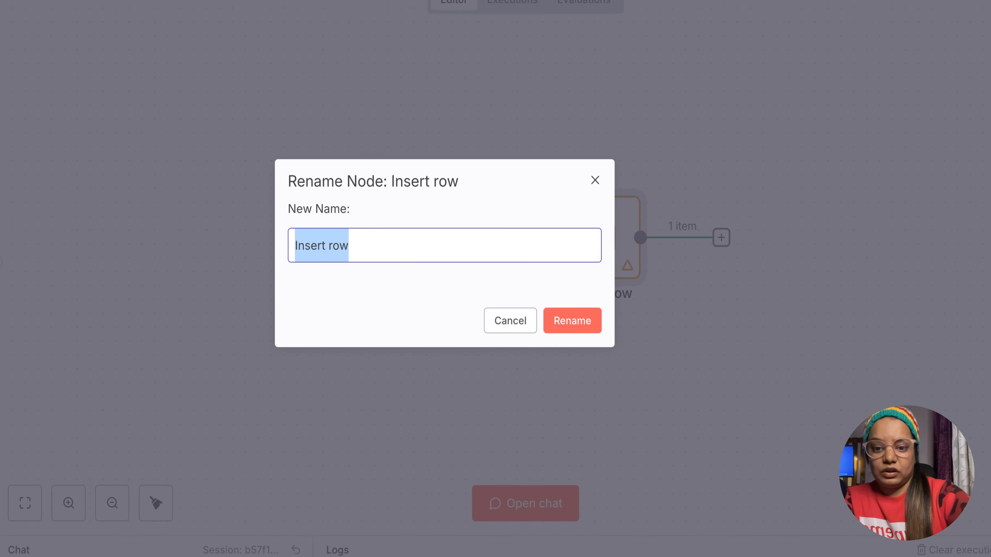
text(Test D)
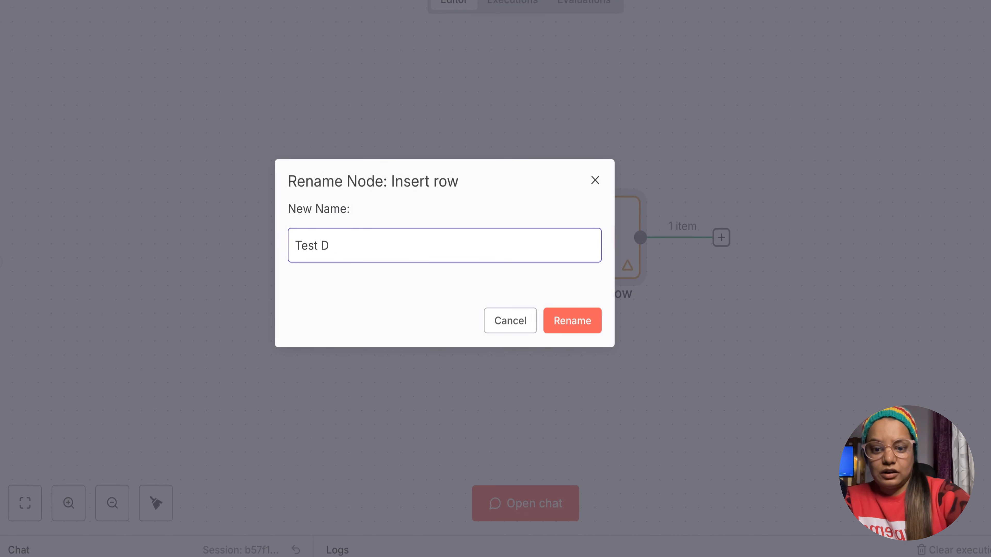
text(ata Table)
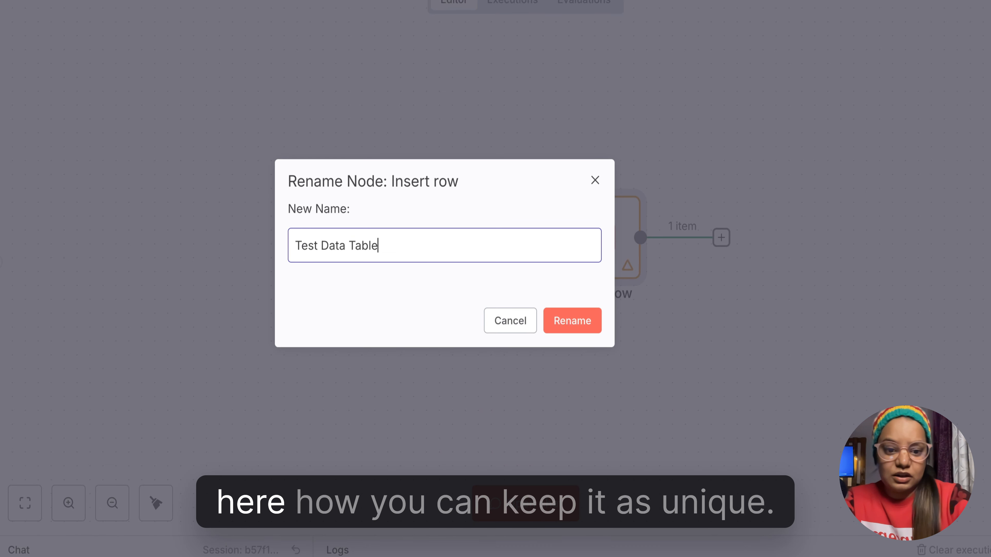
click(581, 328)
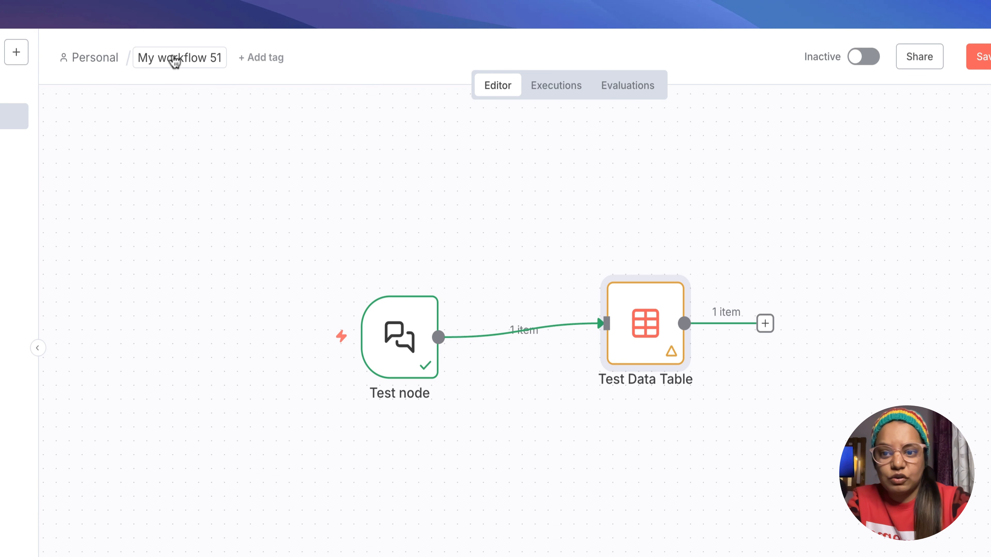
- Rename the workflow to the owner's first name followed by "Demo Yt" and save it
click(174, 61)
text(S)
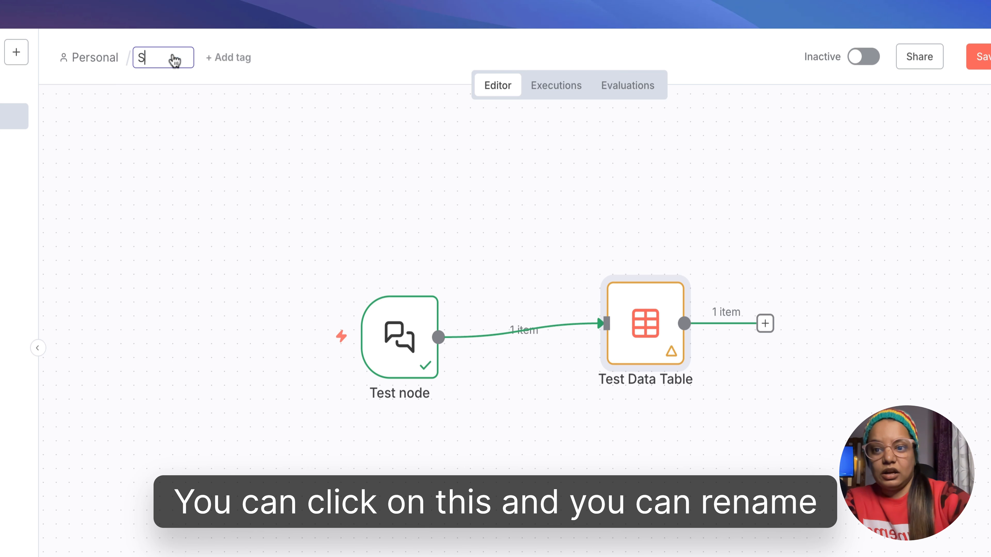
text(hruti Demo Yt)
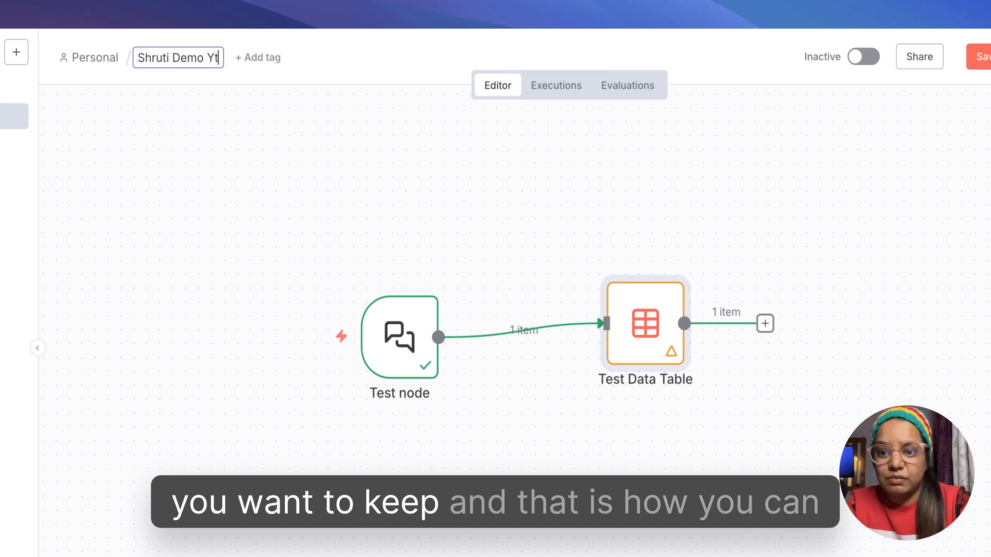
key(Return)
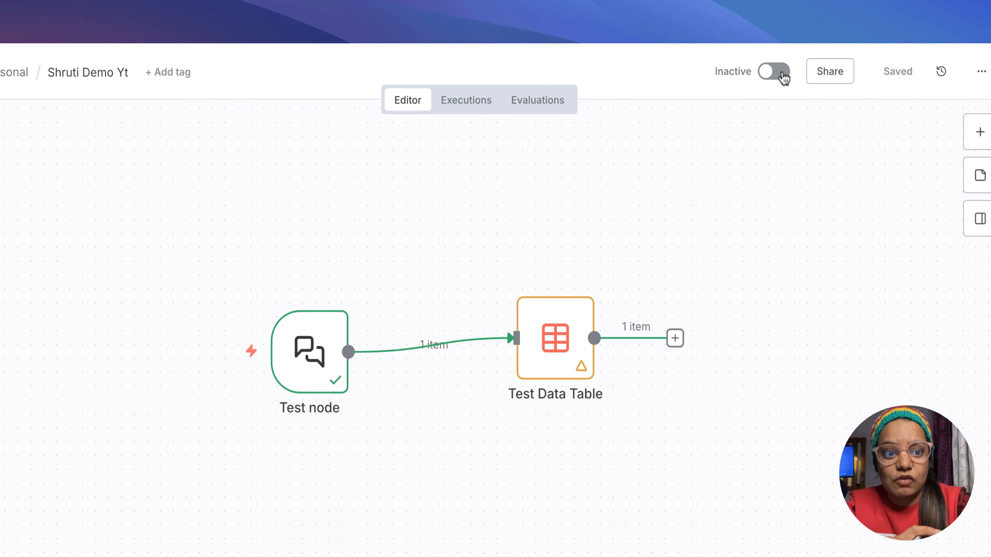
- Activate the workflow, dismiss the activation notice, and set the workflow back to inactive
click(783, 72)
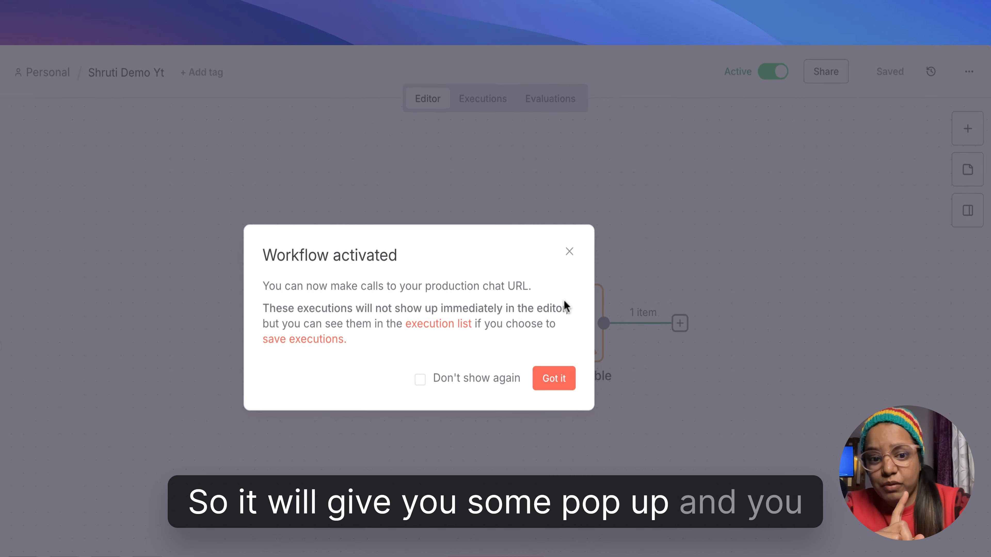
click(569, 252)
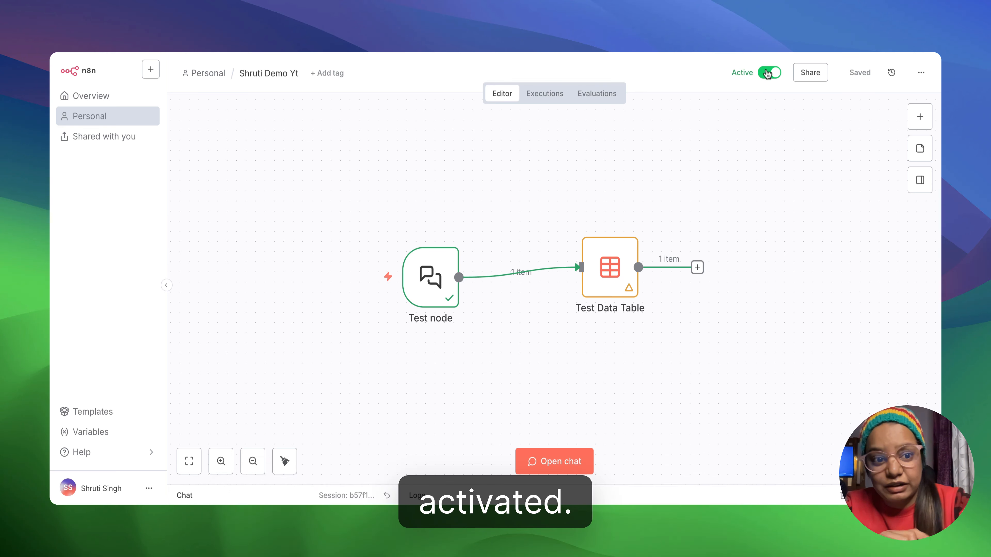
click(769, 77)
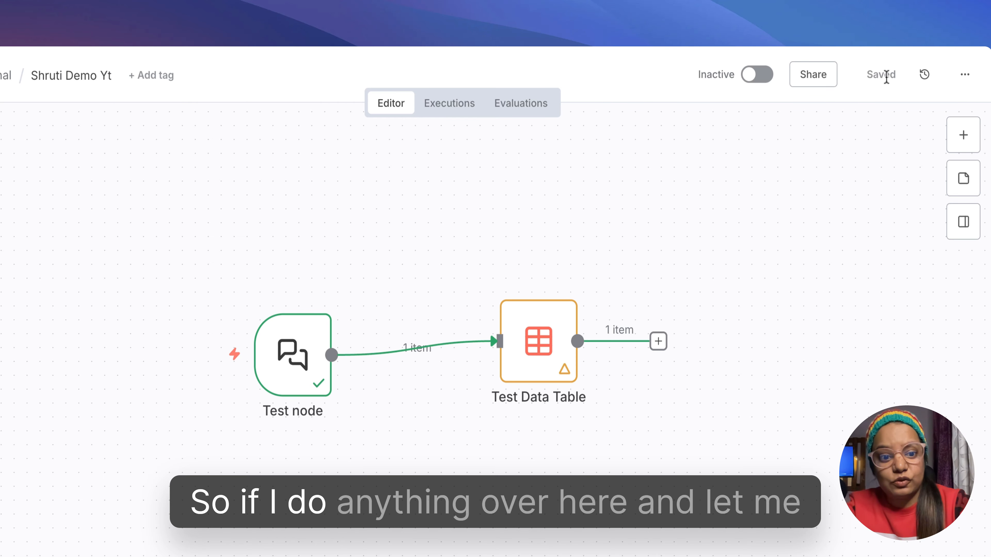
- Add an "Update an account" node after Test Data Table and return to the canvas
click(663, 335)
key(Escape)
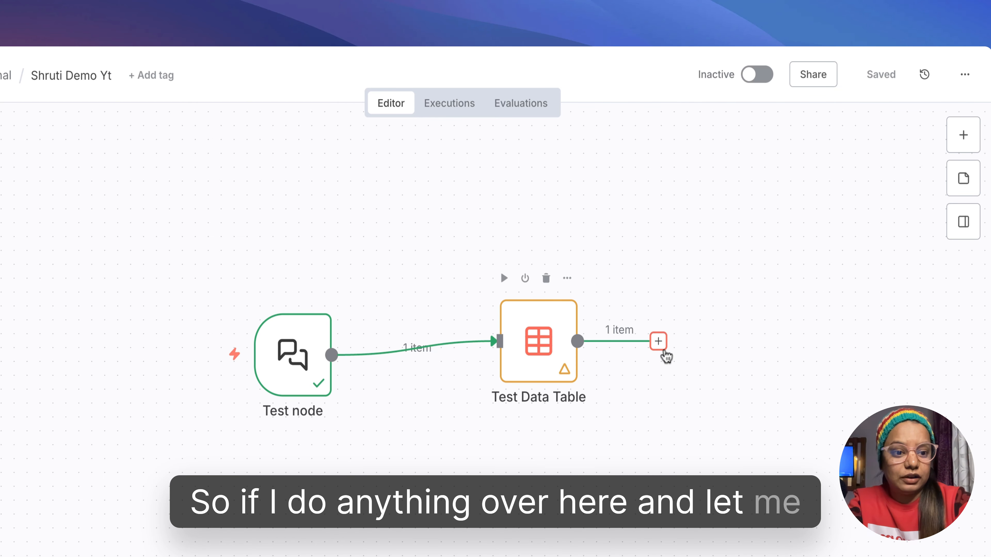
click(658, 341)
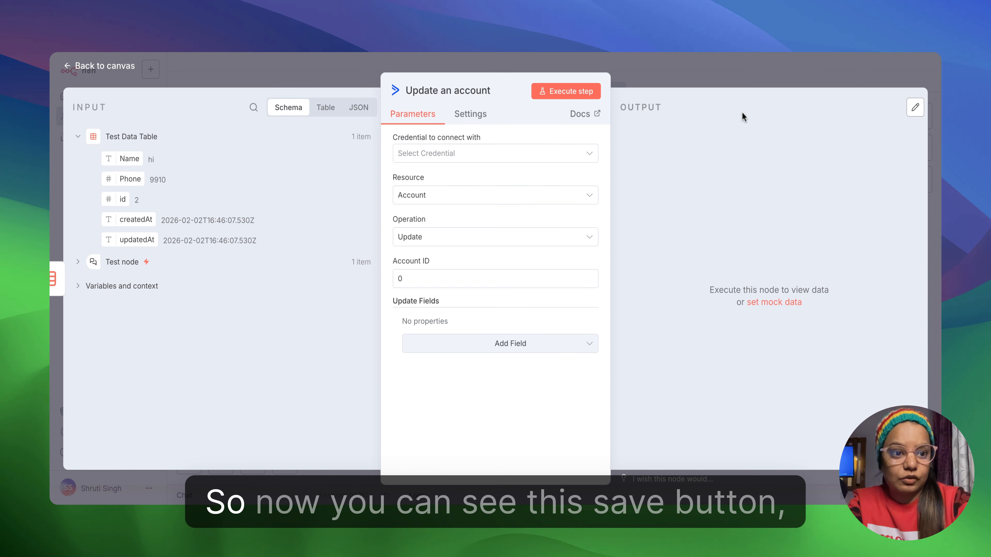
click(744, 65)
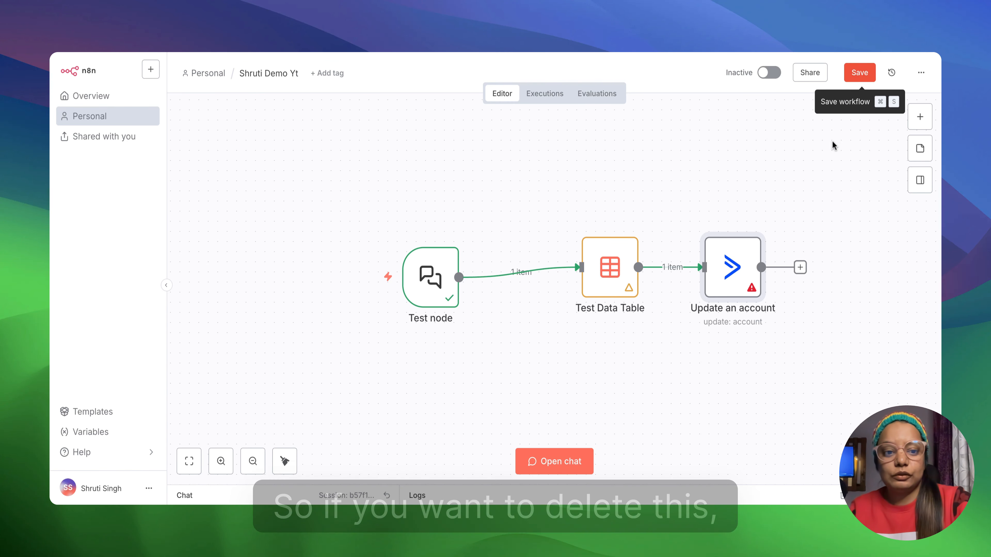
- Delete the "Update an account" node that follows Test Data Table from the workflow canvas
drag(807, 215, 717, 322)
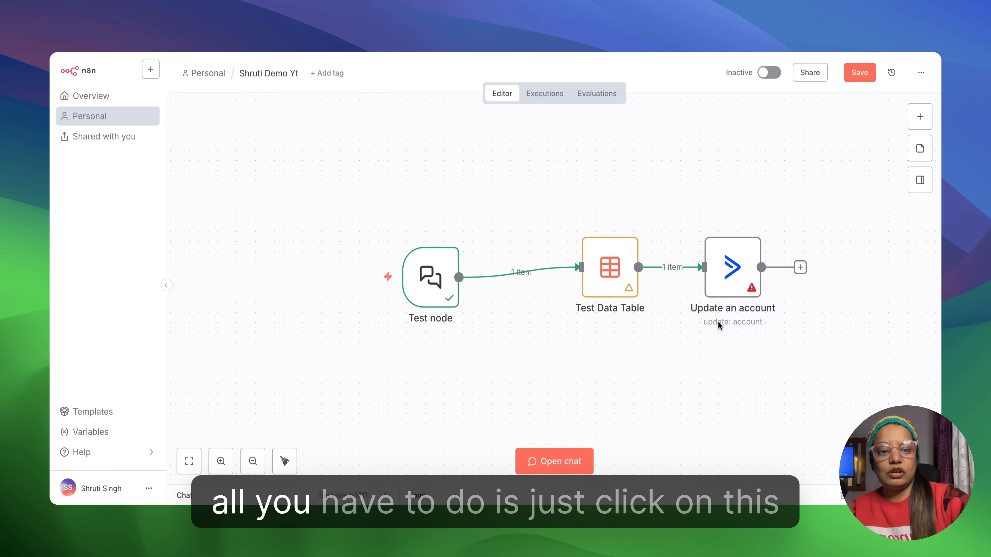
mouse_move(735, 250)
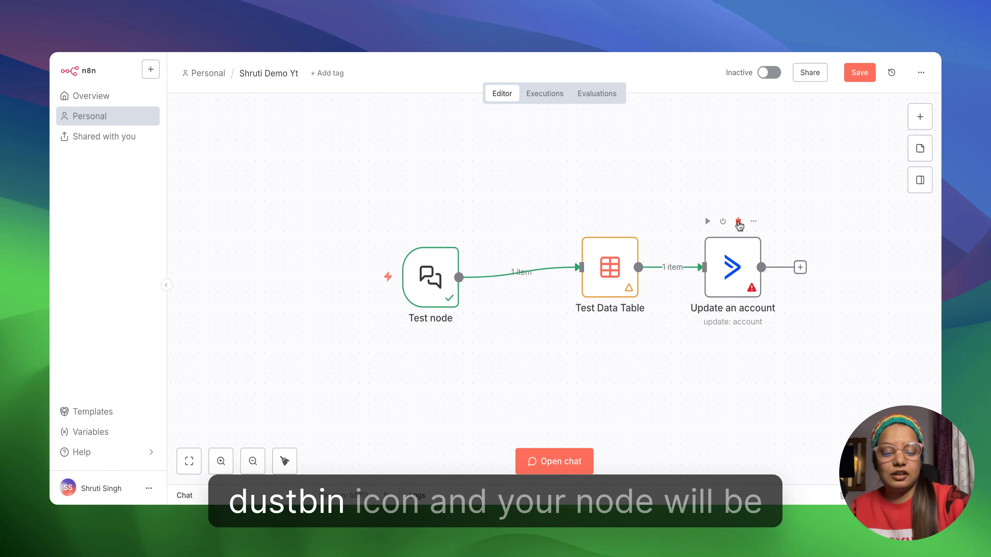
click(738, 222)
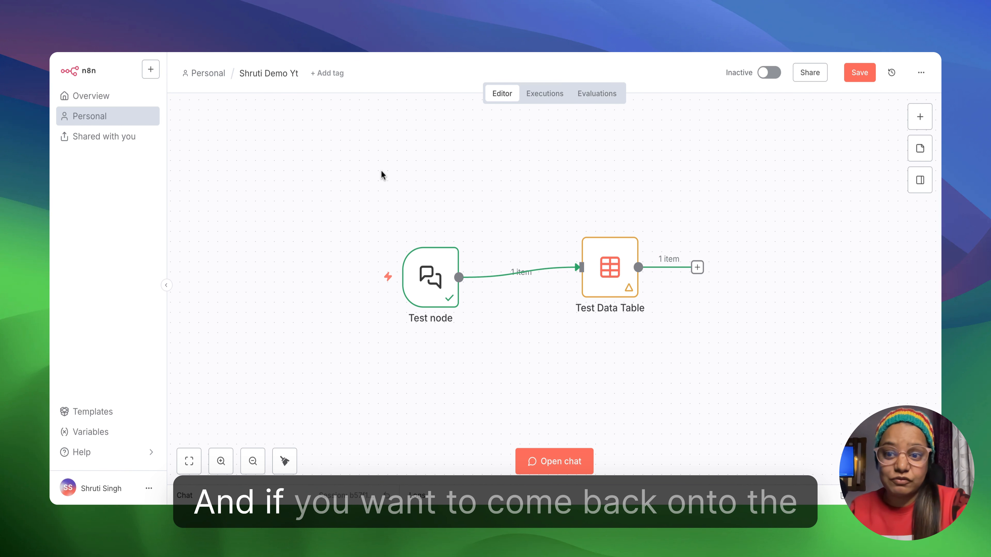
- View the workflow lists in Overview and Personal, and reopen the most recently updated "Demo Yt" workflow from the Personal list
click(115, 101)
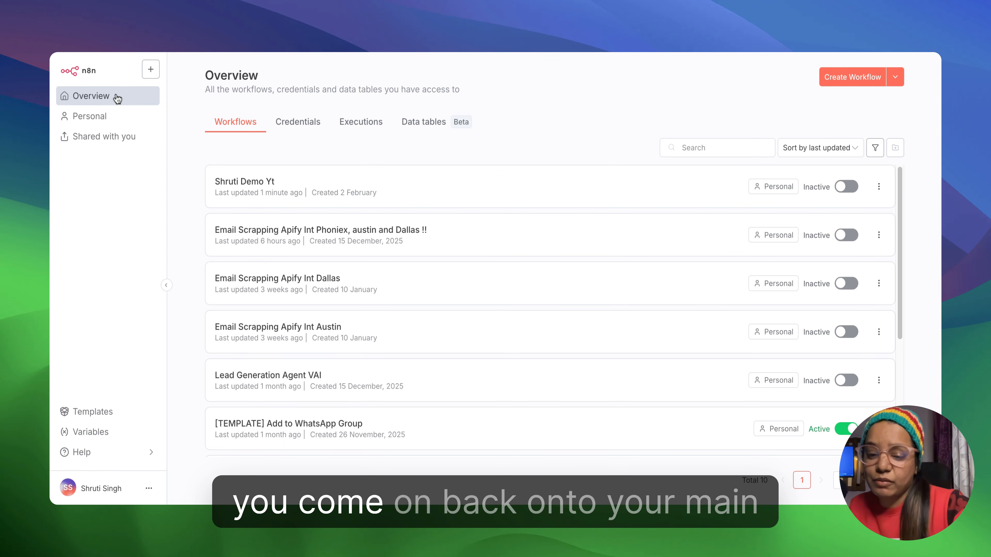
click(125, 119)
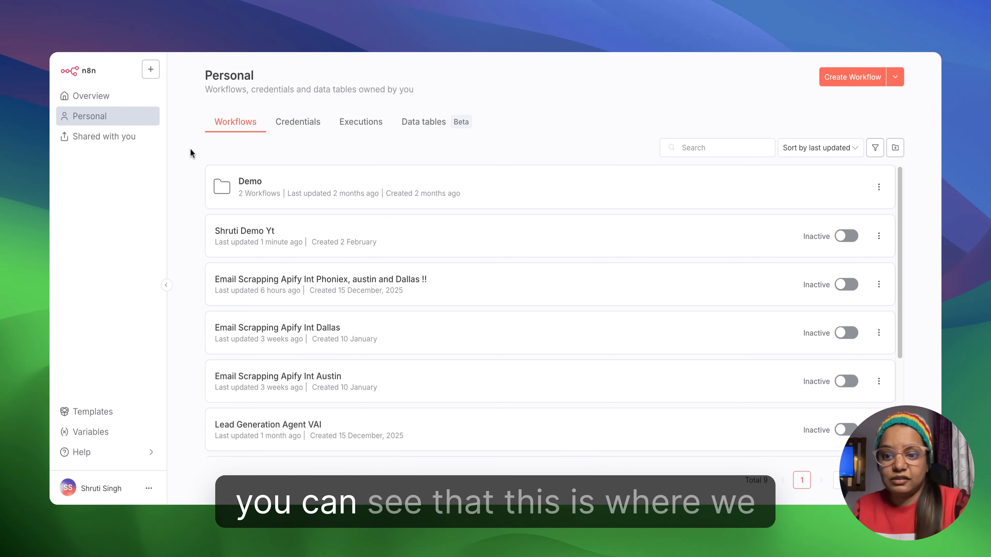
click(267, 242)
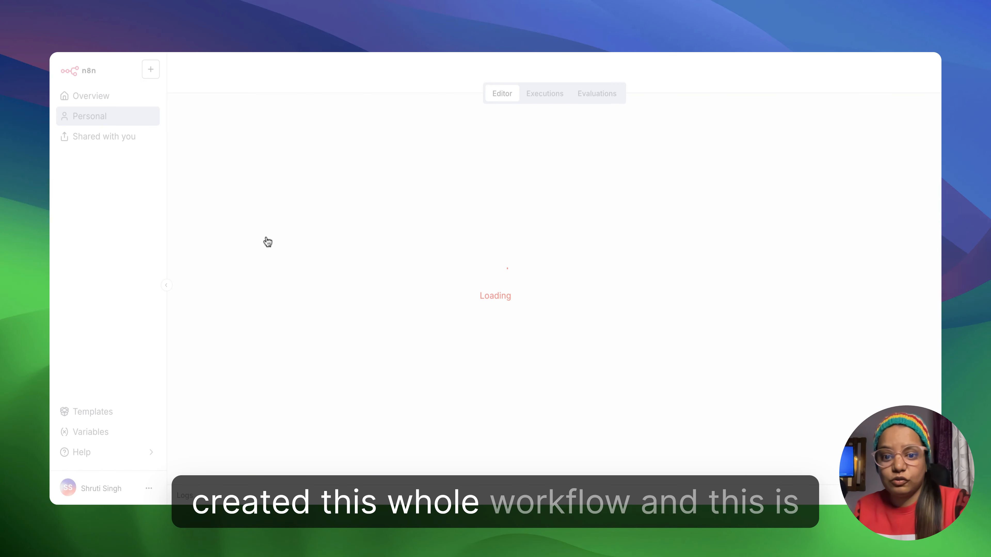